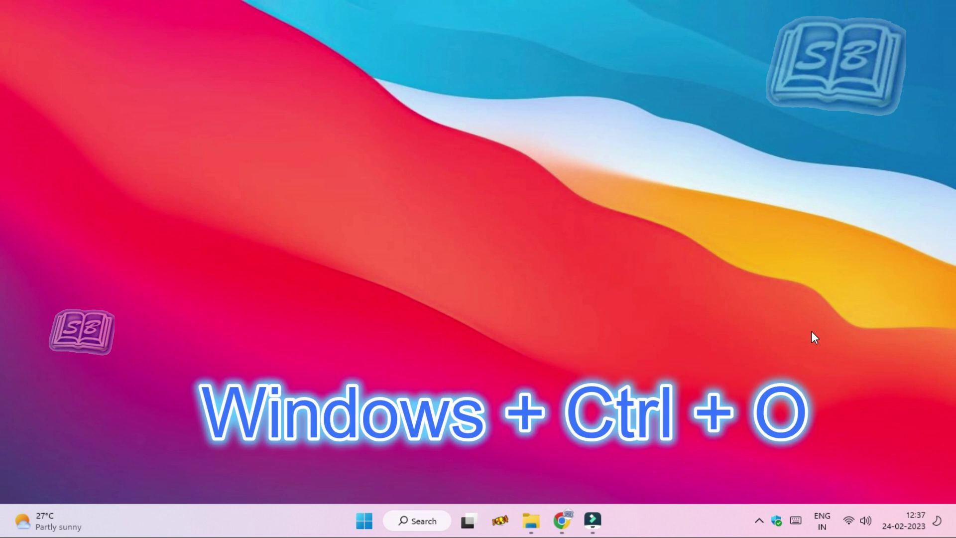
click(811, 79)
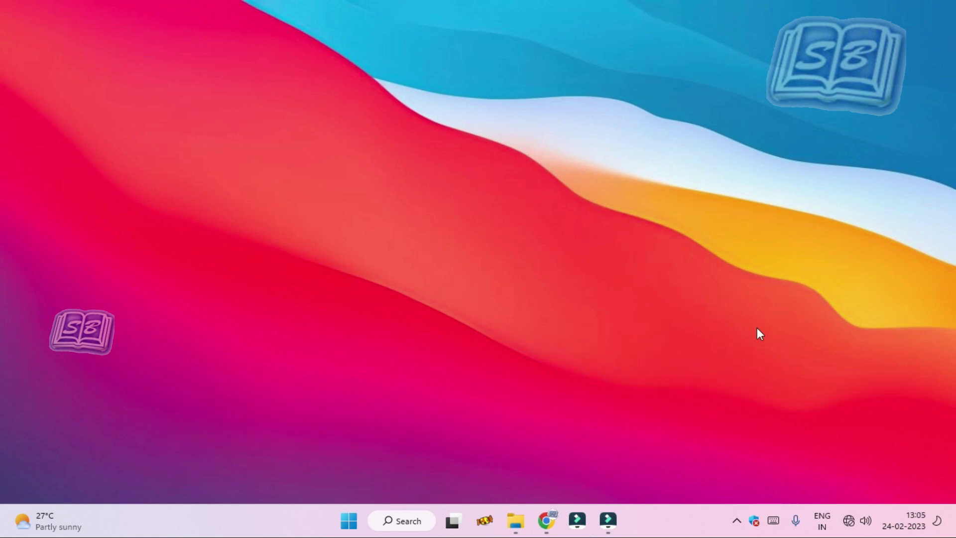
Step: Start Windows Speech Recognition, move its bar slightly lower and toggle its microphone
key(super+ctrl+s)
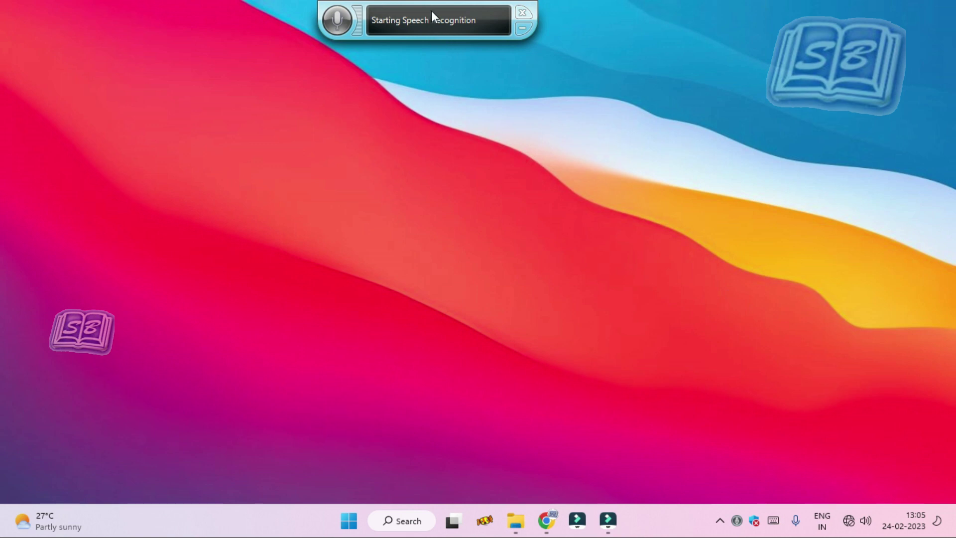
drag(406, 14, 410, 48)
click(342, 55)
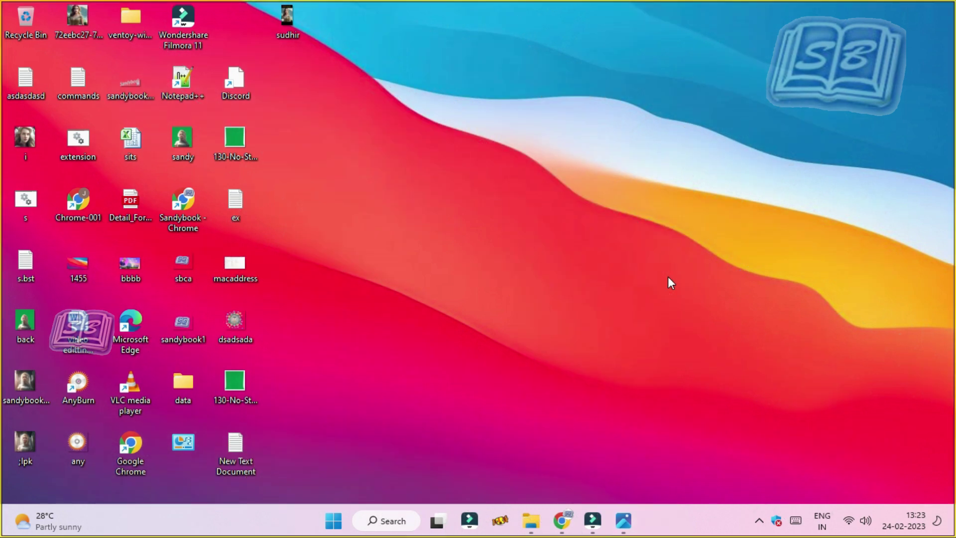
Step: Capture a freeform snip around the desktop icons
key(super+shift+s)
mouse_move(144, 79)
mouse_down()
mouse_move(405, 318)
mouse_move(127, 105)
mouse_up()
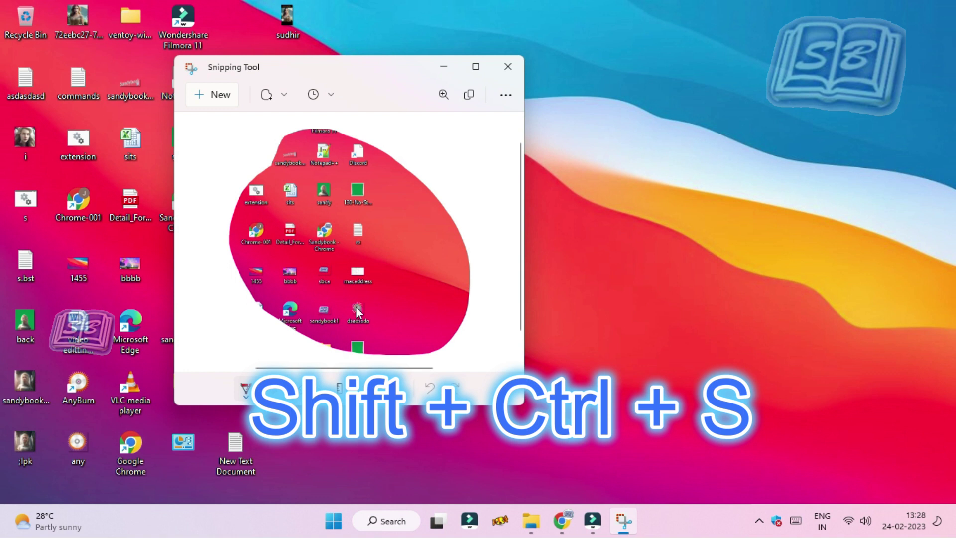
Step: Save the snip to the Desktop as the JPG file dsada, close the Snipping Tool and open the saved image
key(ctrl+s)
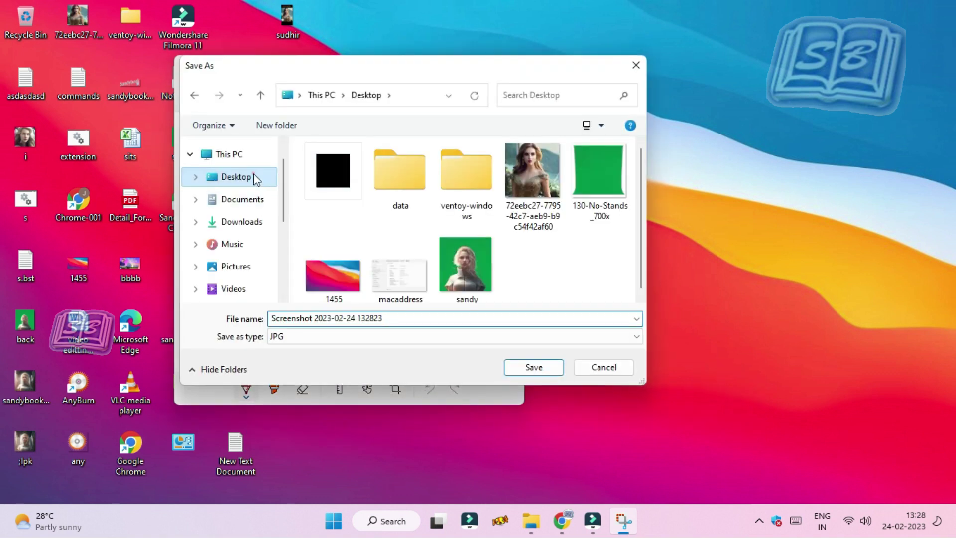
text(dsada)
click(507, 369)
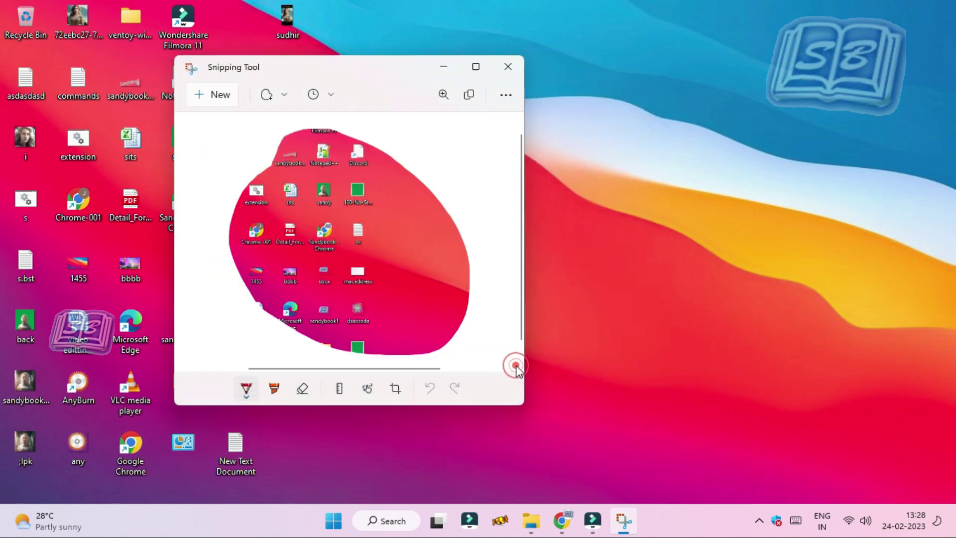
click(502, 64)
double_click(292, 88)
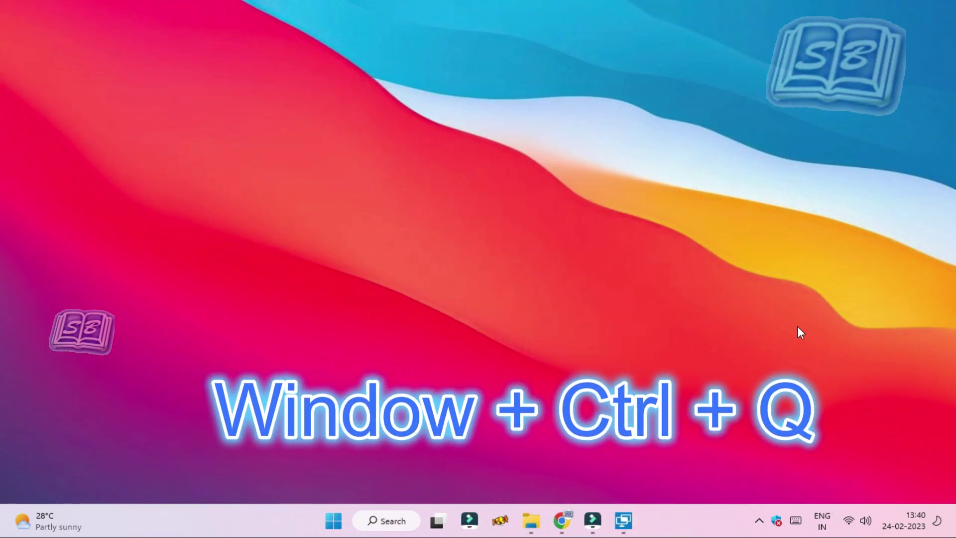
Step: Open Quick Assist, move its window toward the middle of the screen and highlight the introductory description
key(super+ctrl+q)
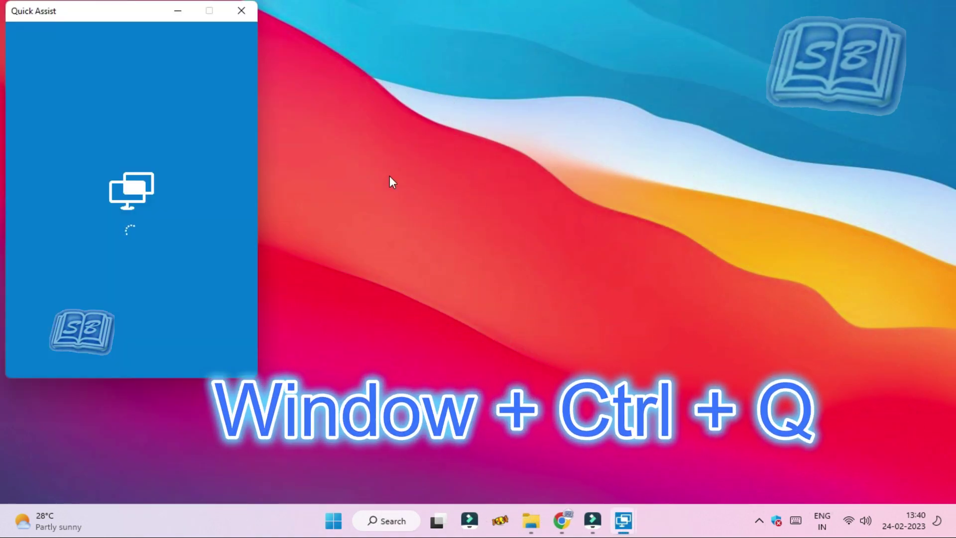
drag(115, 17, 365, 37)
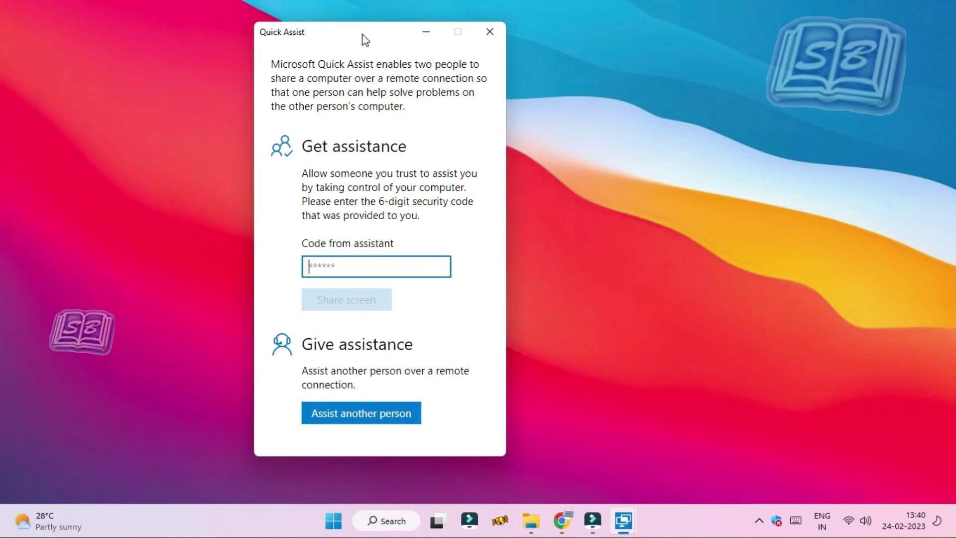
drag(283, 73, 409, 113)
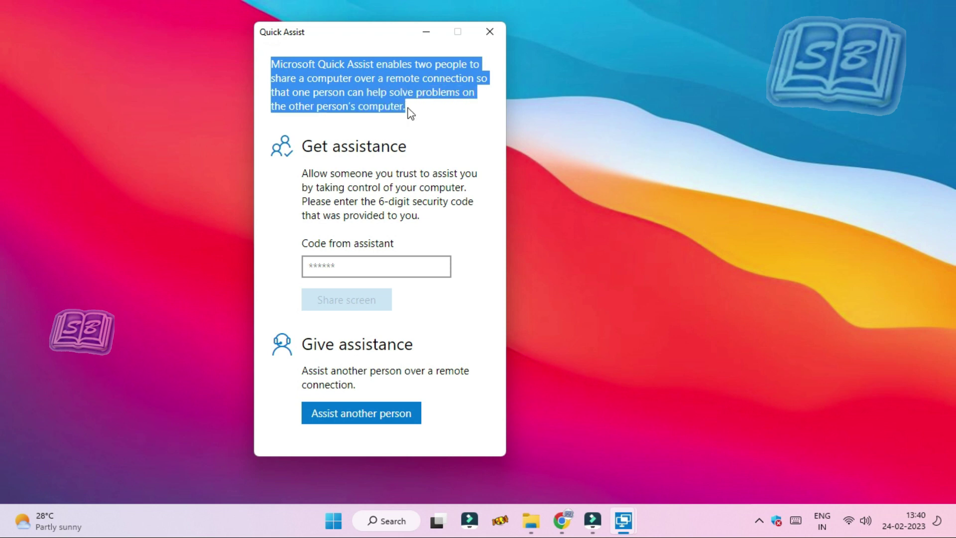
click(394, 275)
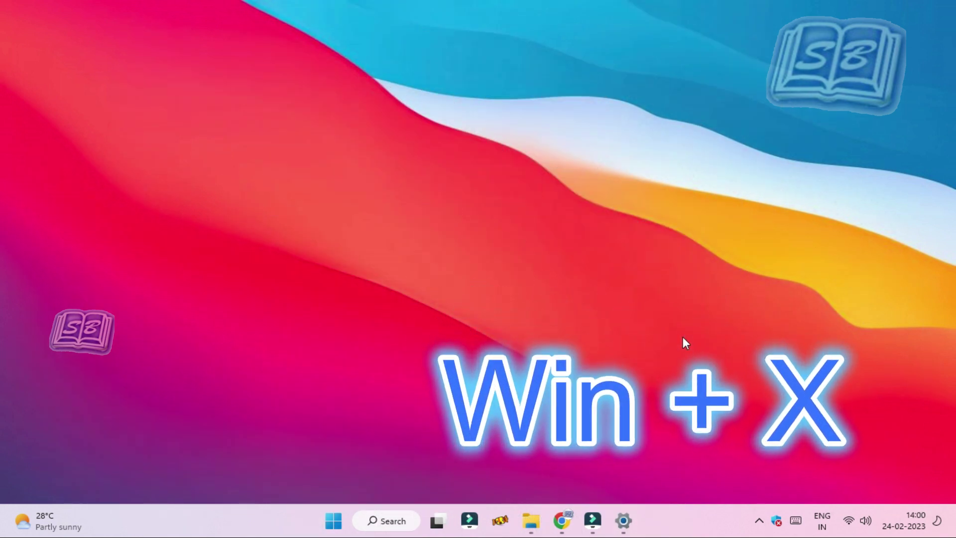
Step: Open the Apps & features settings and look through the list of installed apps
key(super+x)
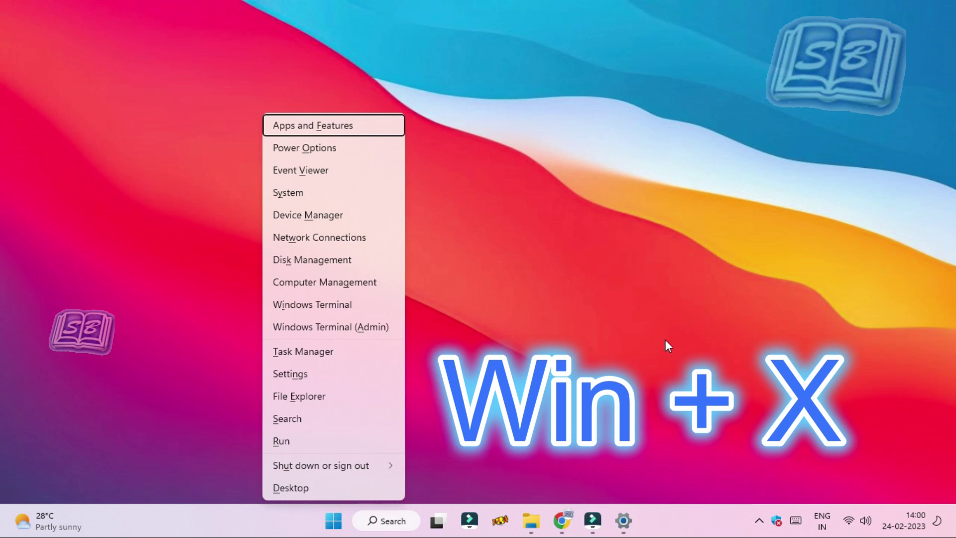
key(Escape)
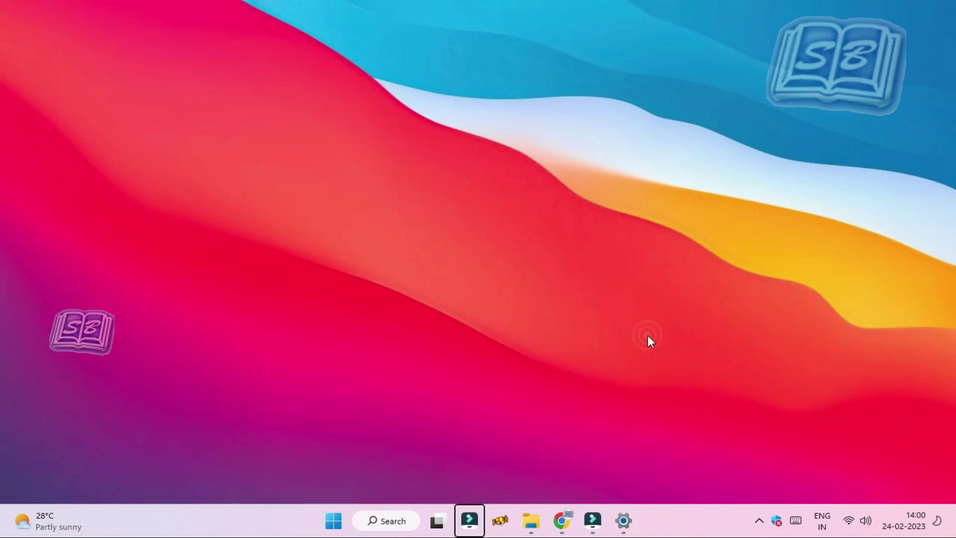
key(super+x)
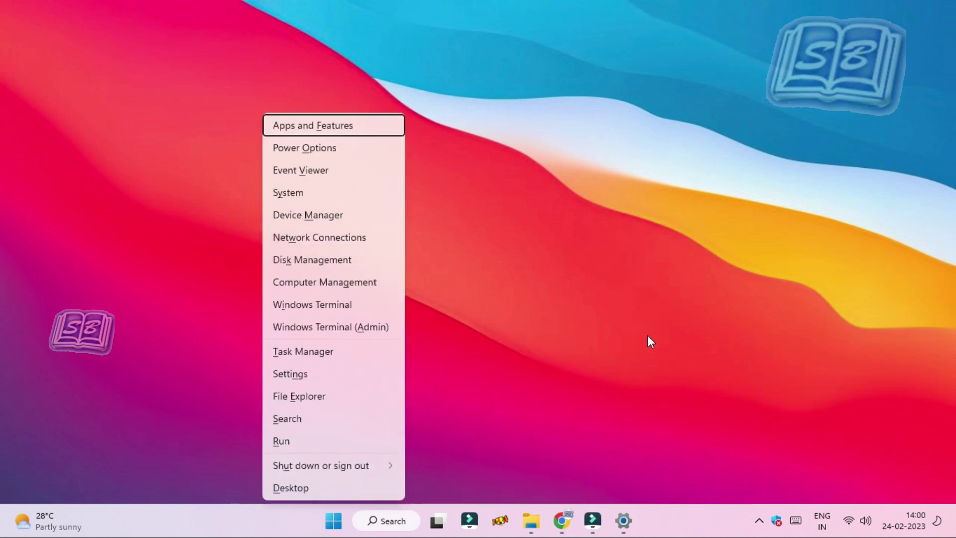
key(f)
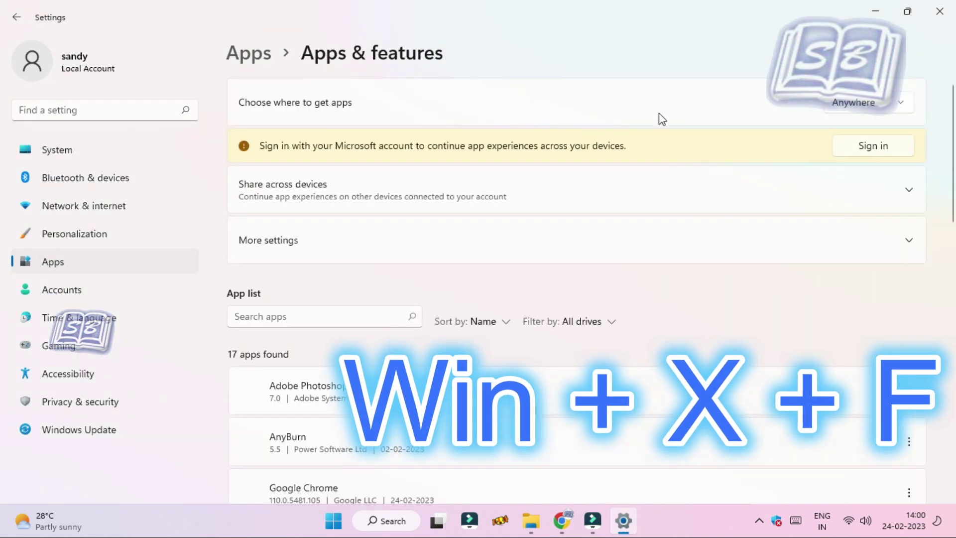
scroll(509, 339, down, 5)
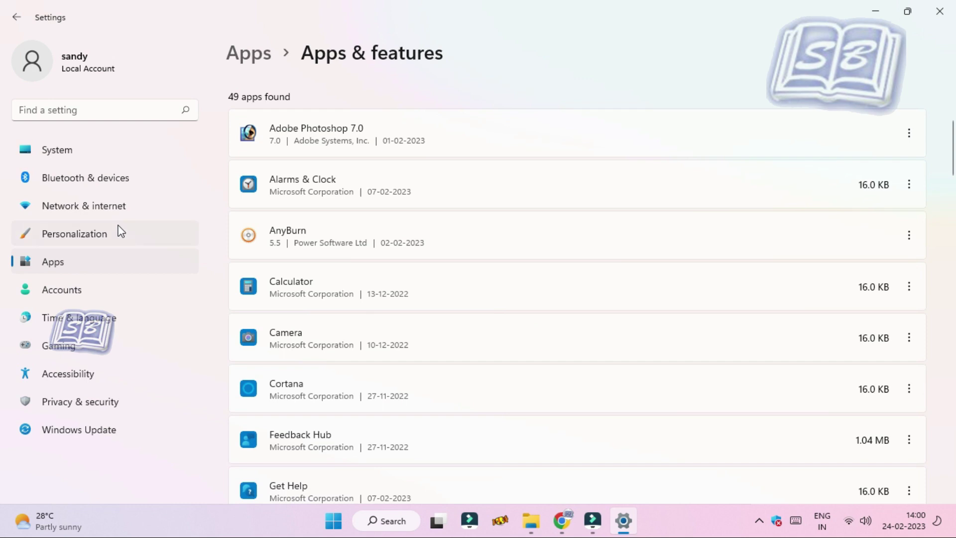
scroll(348, 258, down, 1)
scroll(508, 288, up, 1)
Step: Open the Camera app's advanced options and review its permissions, terminate, repair, reset and uninstall sections
click(912, 241)
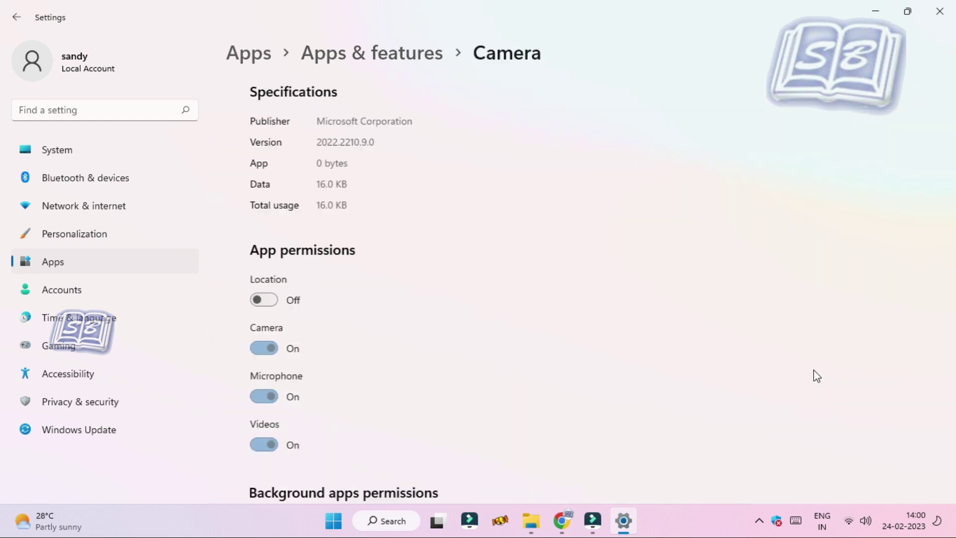
scroll(372, 278, down, 5)
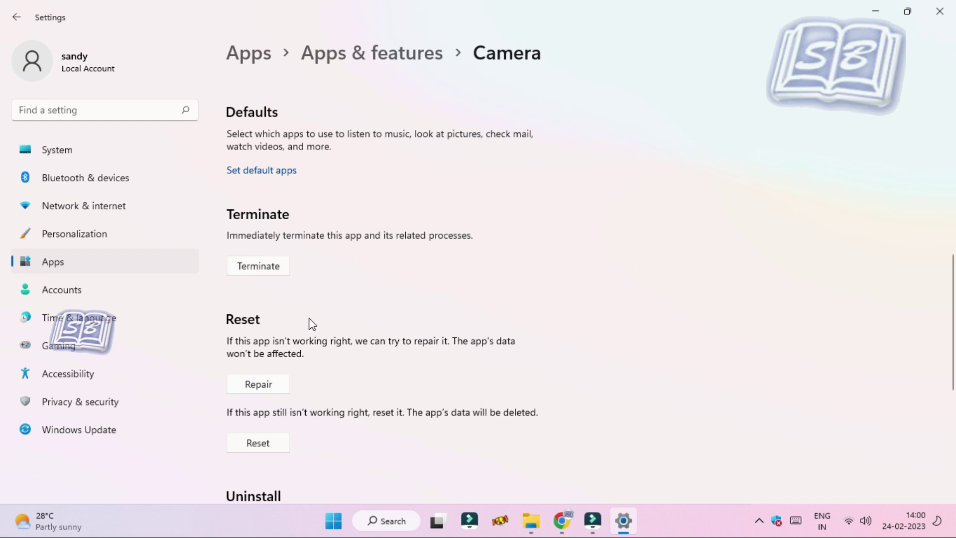
scroll(312, 324, down, 1)
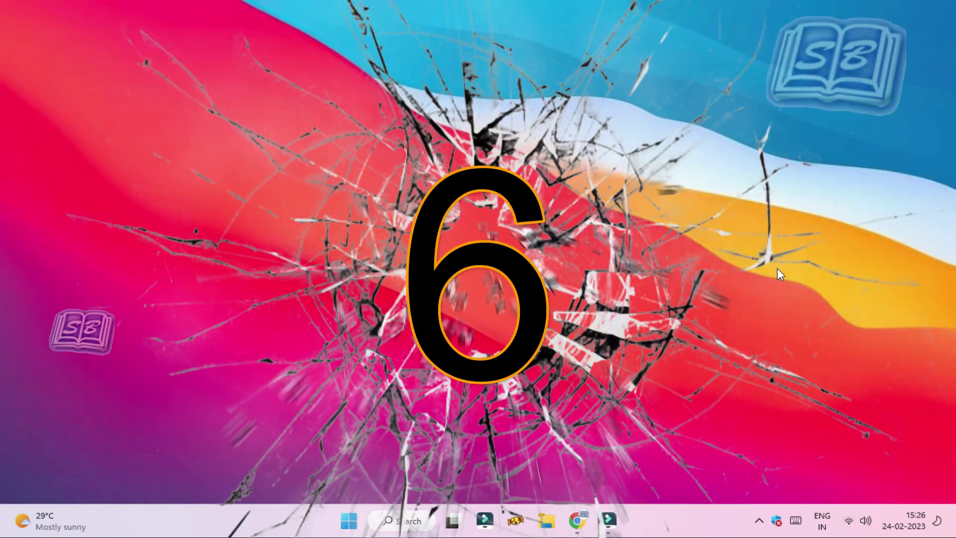
Step: Open the Power settings and examine the Screen and sleep options
key(super+x)
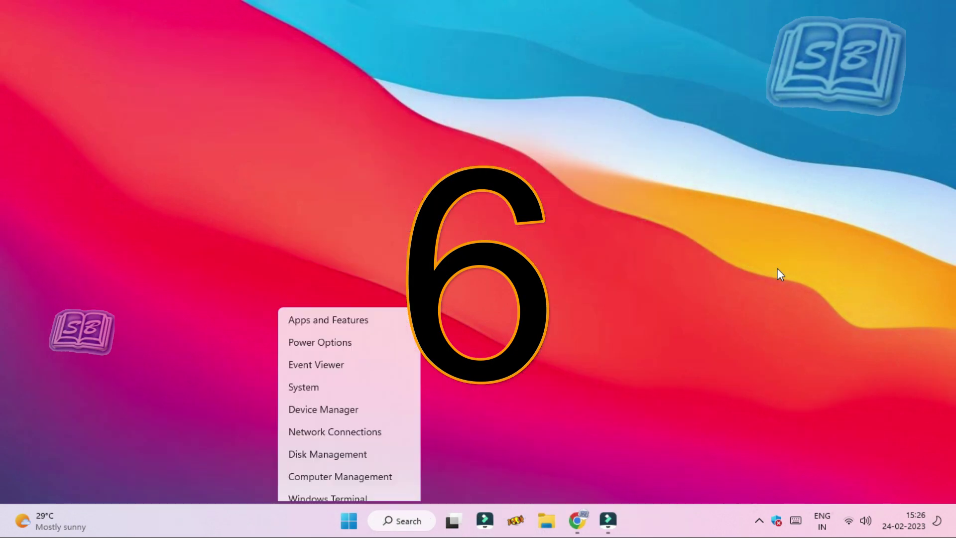
key(o)
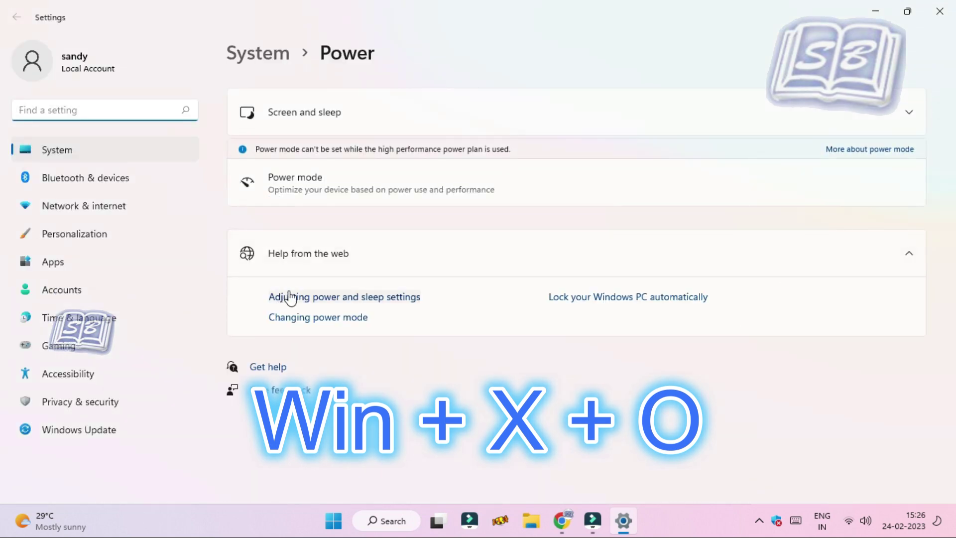
click(910, 112)
click(883, 153)
click(912, 151)
click(887, 186)
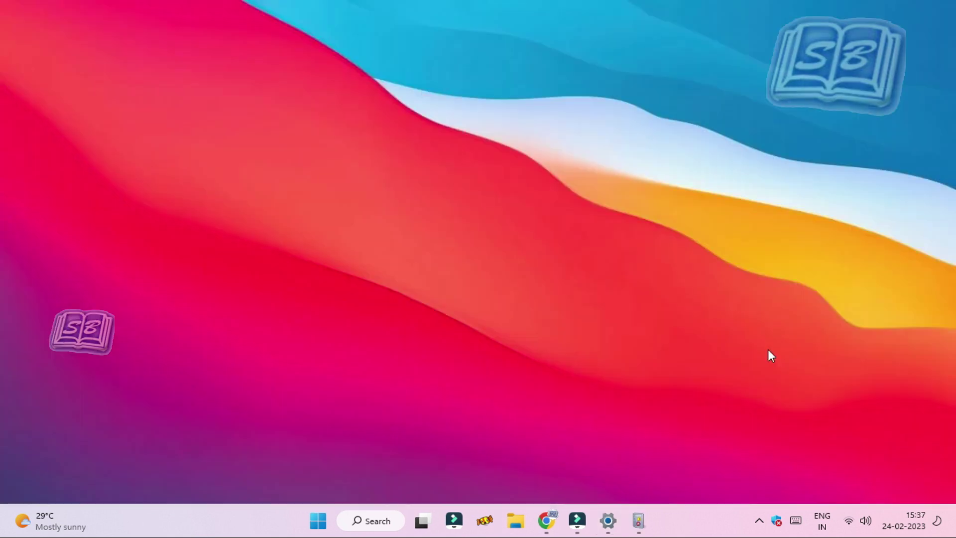
Step: Open Event Viewer, expand Windows Logs and look through the Setup log's events
key(super+x)
key(Escape)
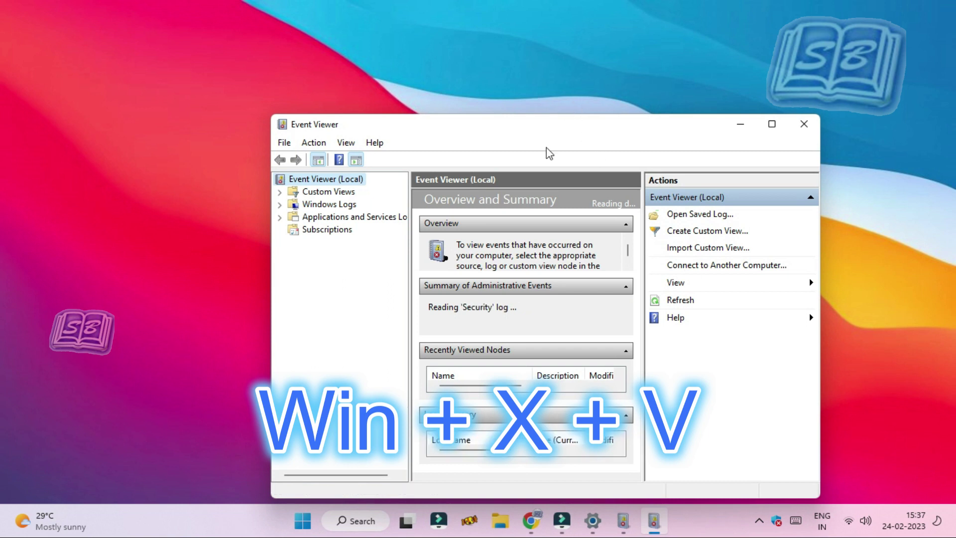
click(279, 204)
click(325, 242)
drag(526, 94, 575, 87)
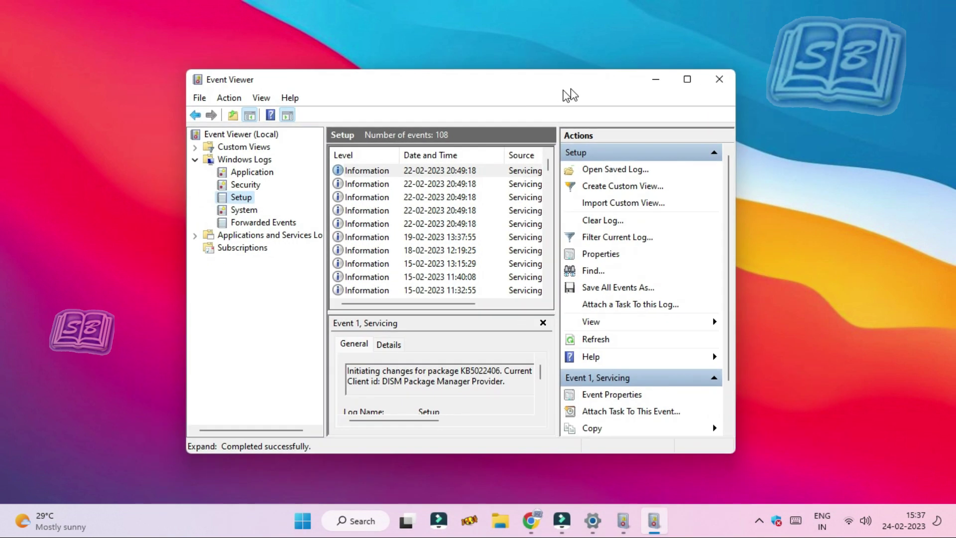
scroll(426, 196, down, 10)
scroll(457, 242, down, 5)
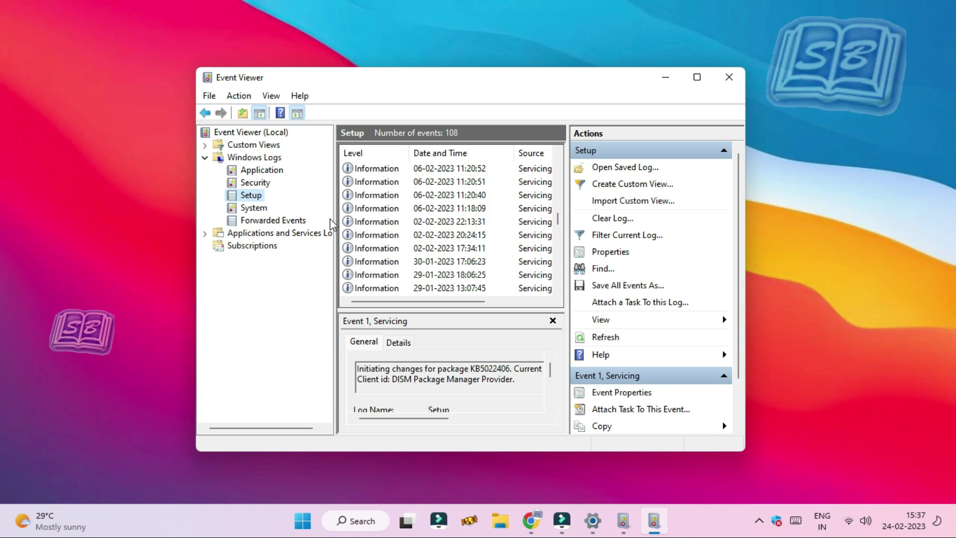
Step: Look through the events of the System log under Windows Logs
click(272, 209)
scroll(443, 216, down, 2)
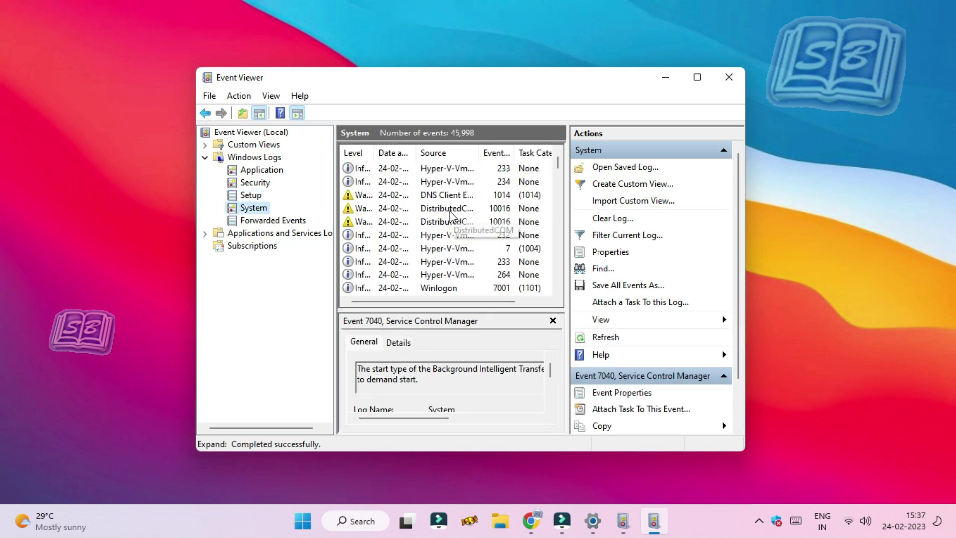
scroll(391, 217, up, 3)
Step: Open the System About page and review the device specifications, Windows specifications and related settings
key(super+x)
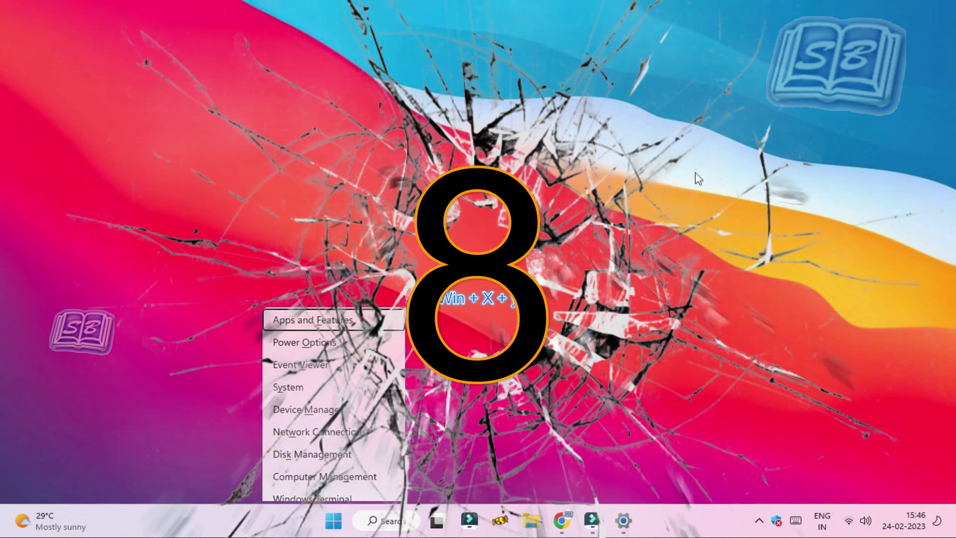
key(y)
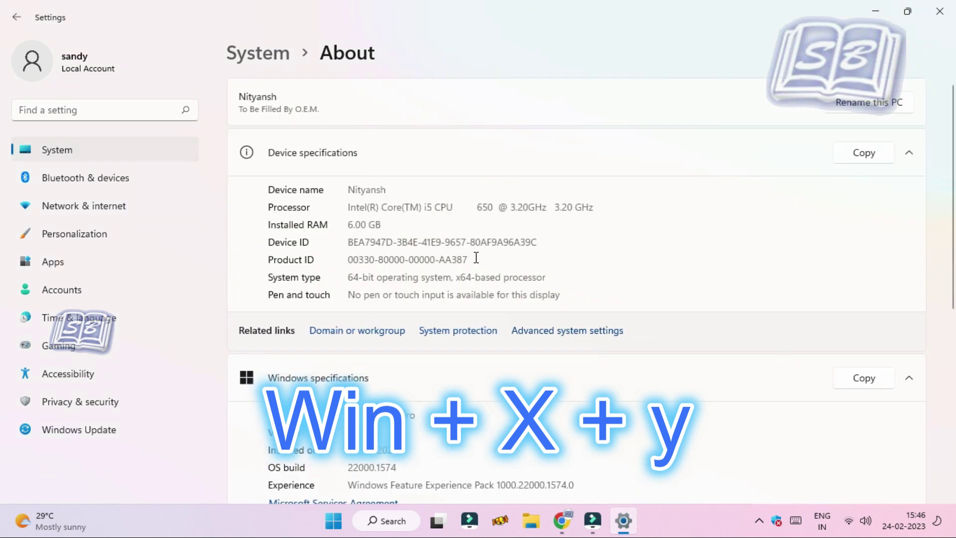
scroll(476, 258, down, 5)
scroll(473, 257, up, 4)
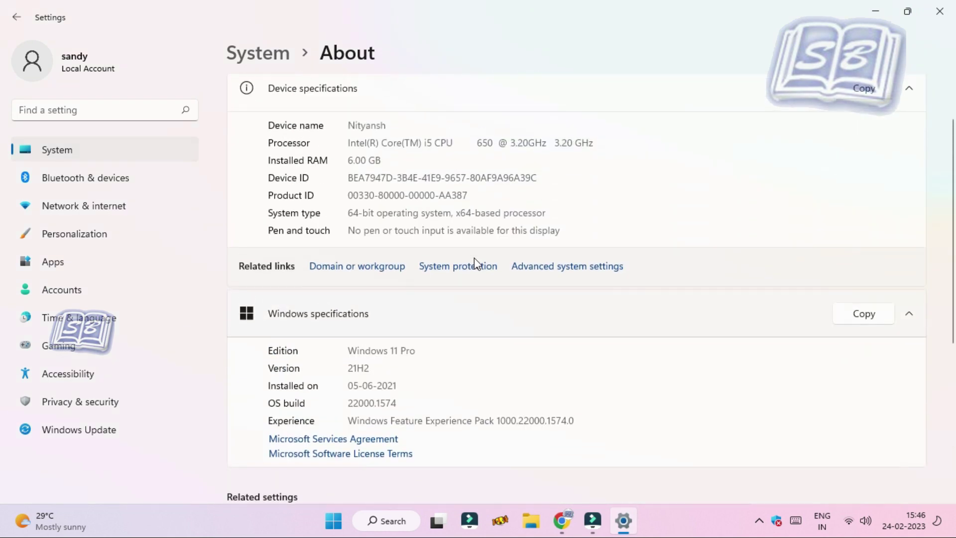
scroll(380, 274, down, 1)
drag(344, 285, 422, 288)
scroll(433, 334, down, 4)
scroll(432, 336, up, 5)
scroll(432, 336, down, 5)
scroll(432, 336, up, 5)
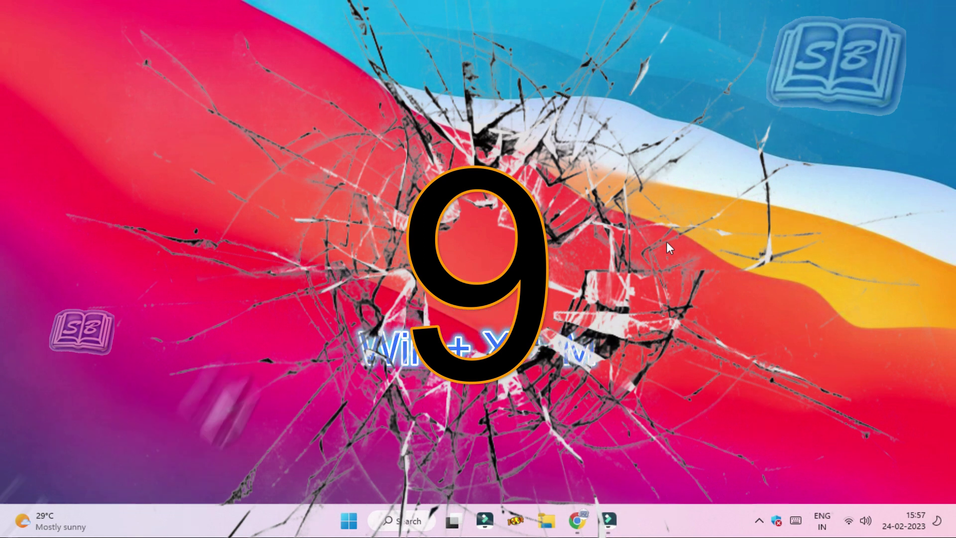
Step: Open Device Manager and expand Display adapters, Monitors, Network adapters and Universal Serial Bus controllers
key(super+x)
key(m)
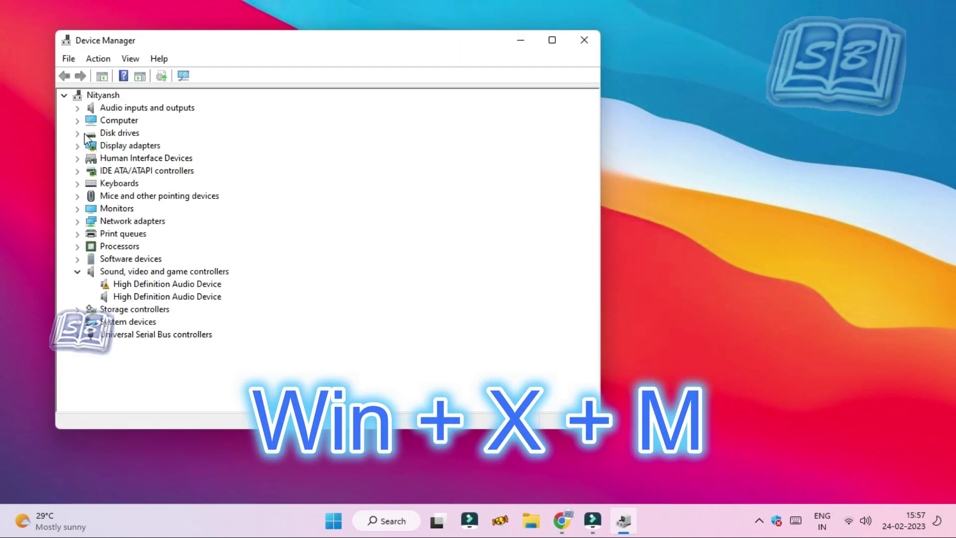
click(78, 146)
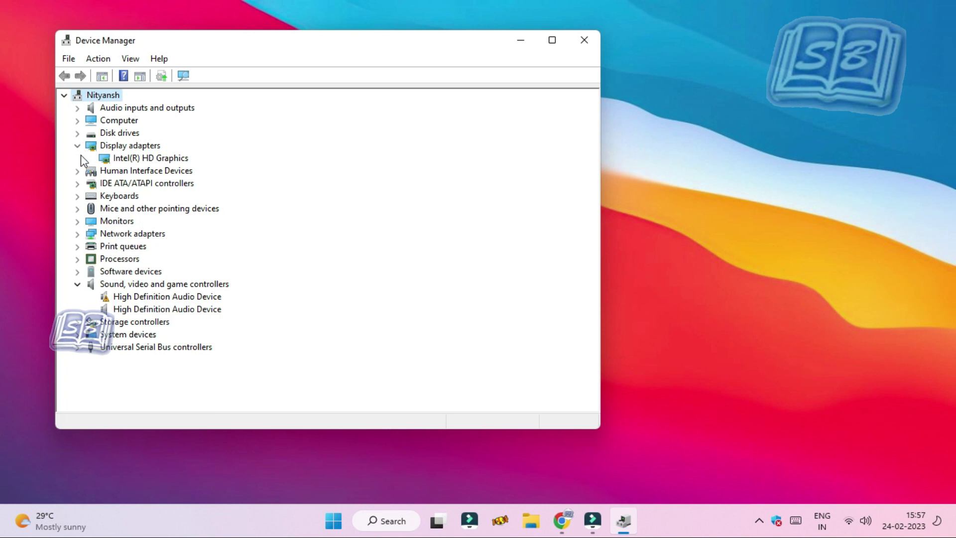
click(78, 221)
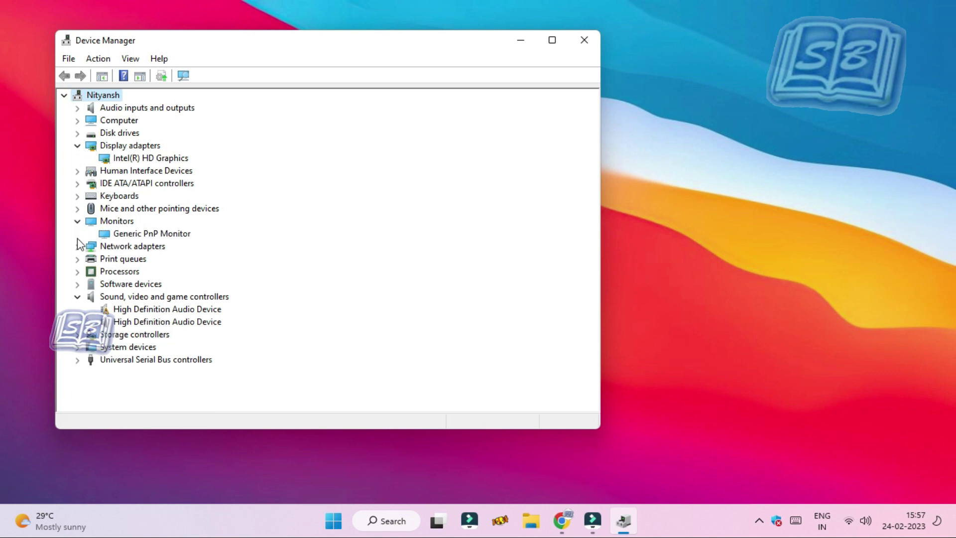
click(78, 247)
scroll(174, 299, down, 2)
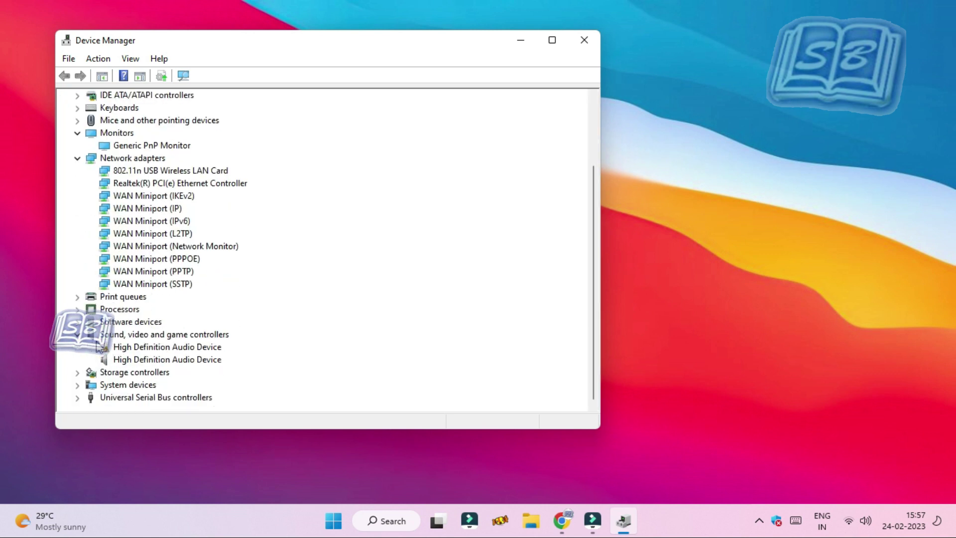
click(78, 398)
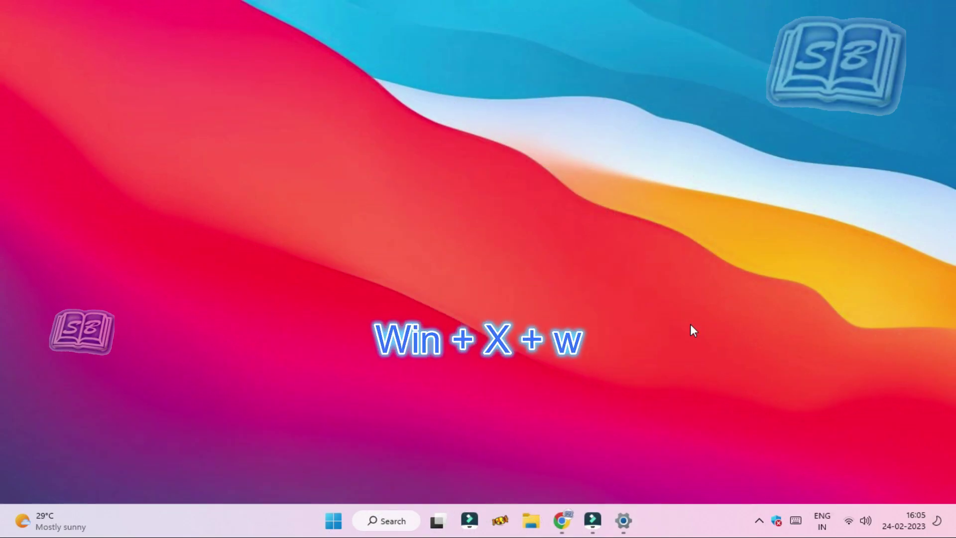
Step: Open the Network & internet settings page and go to its Ethernet settings
key(super+x)
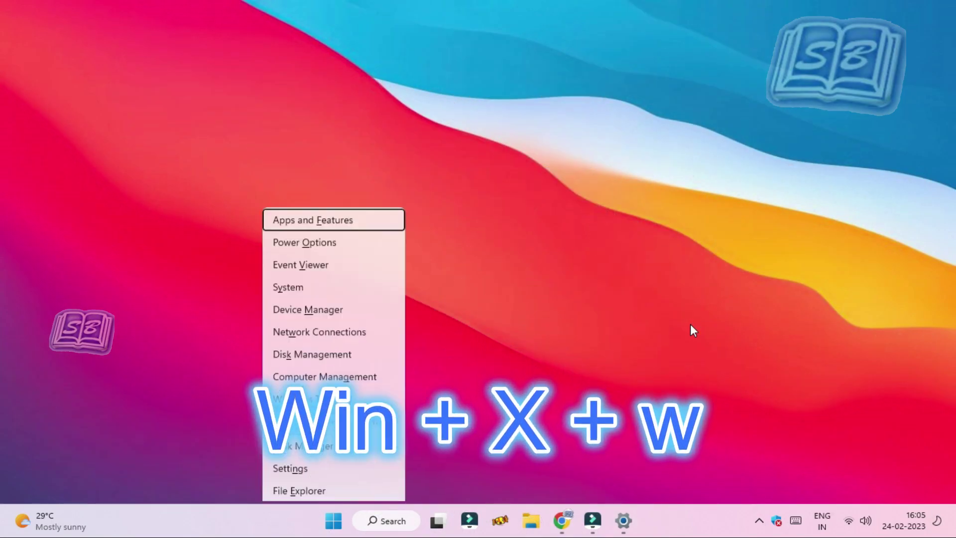
key(w)
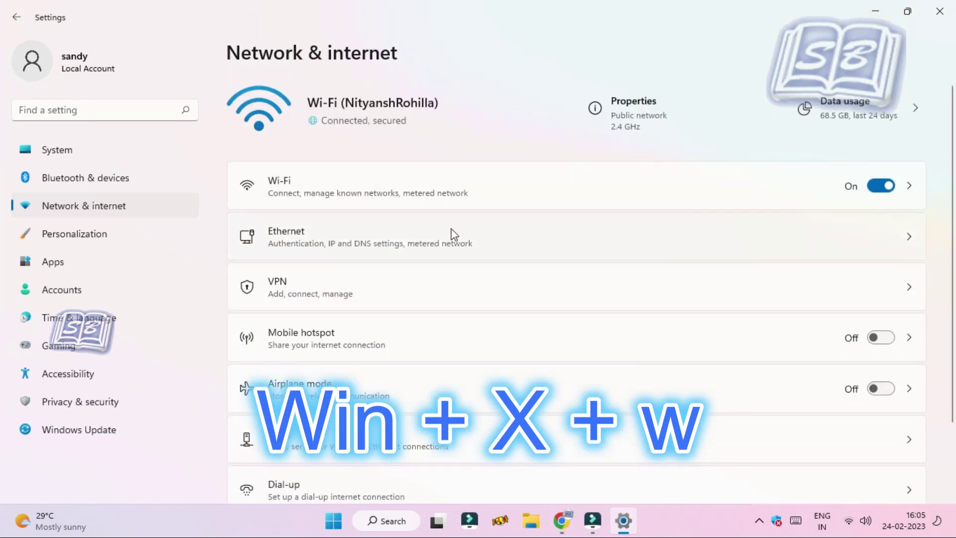
click(670, 240)
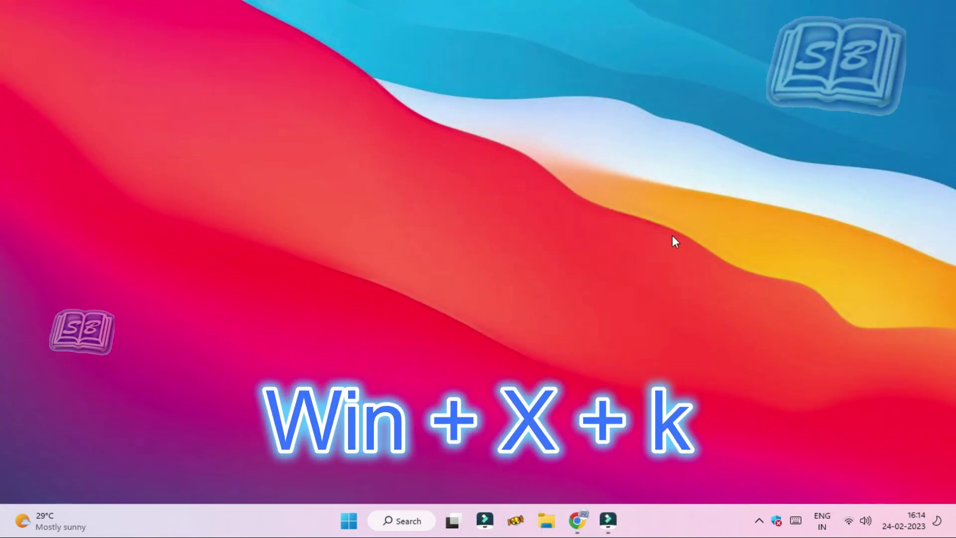
Step: Open Disk Management and bring up the options for the C: partition on Disk 0
key(super+x)
key(k)
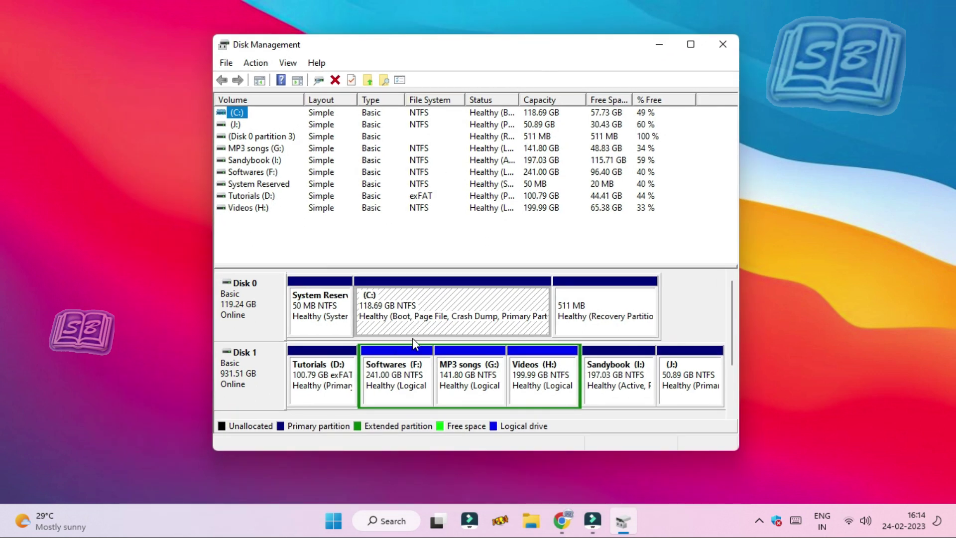
right_click(490, 302)
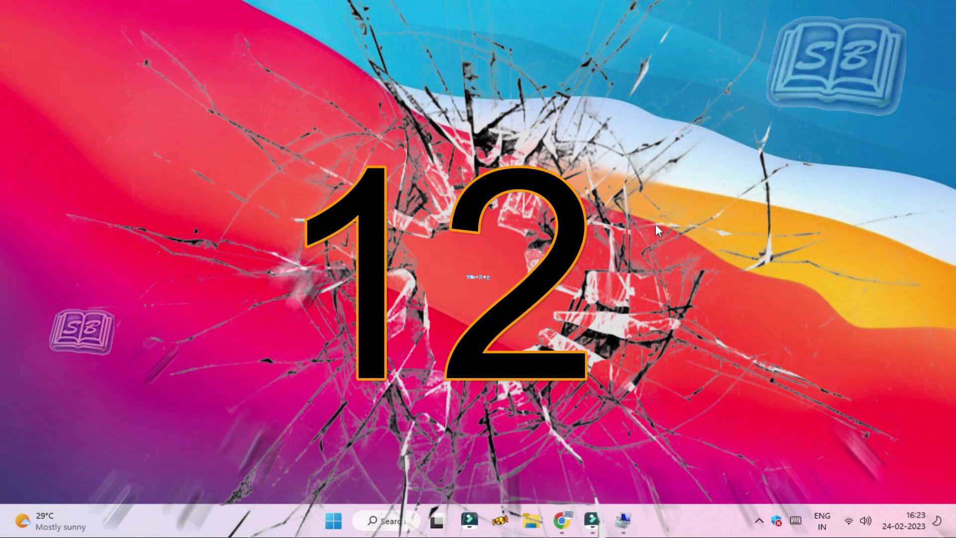
Step: Open Computer Management, centre its window and display the Services list under Services and Applications
key(super+x)
key(g)
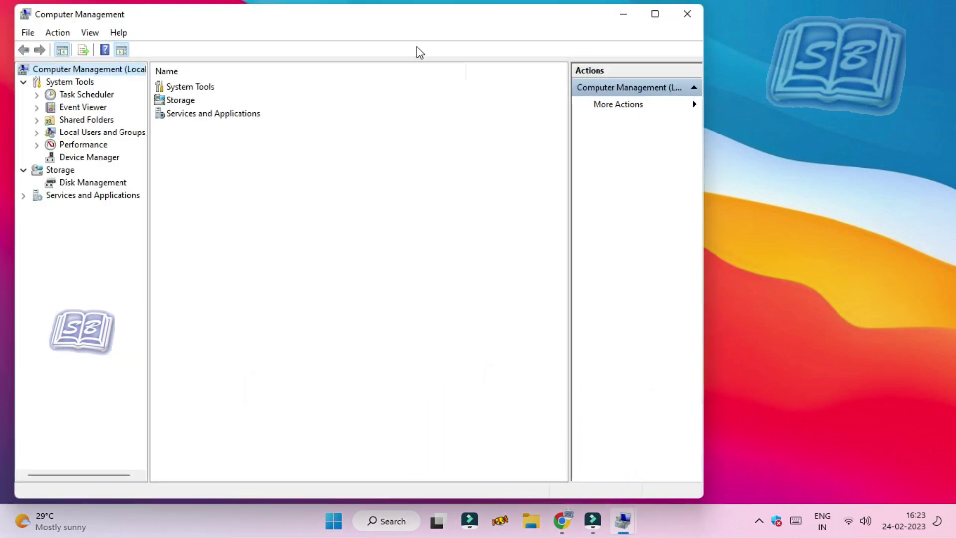
drag(368, 23, 494, 23)
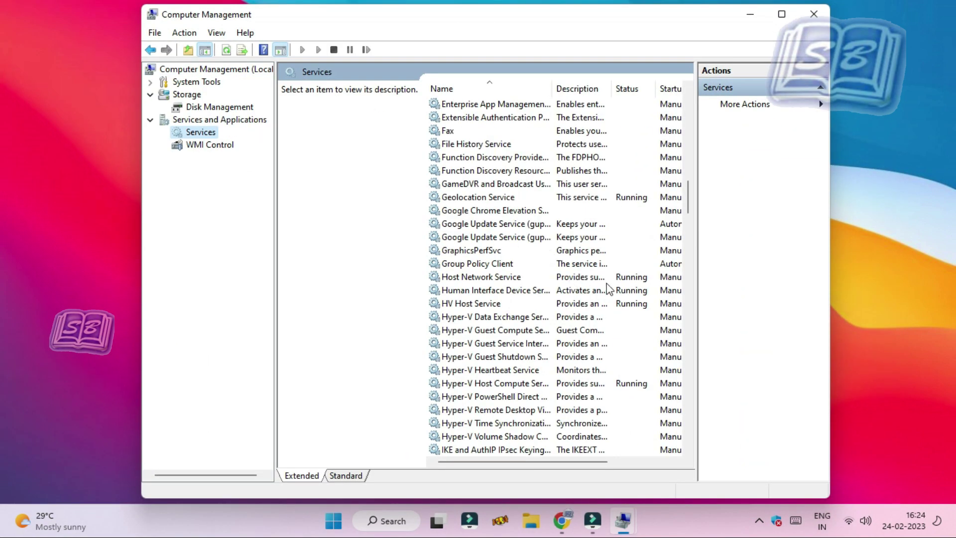
Step: Find the Windows Update service, set its startup type to Disabled and save the change
scroll(538, 352, down, 20)
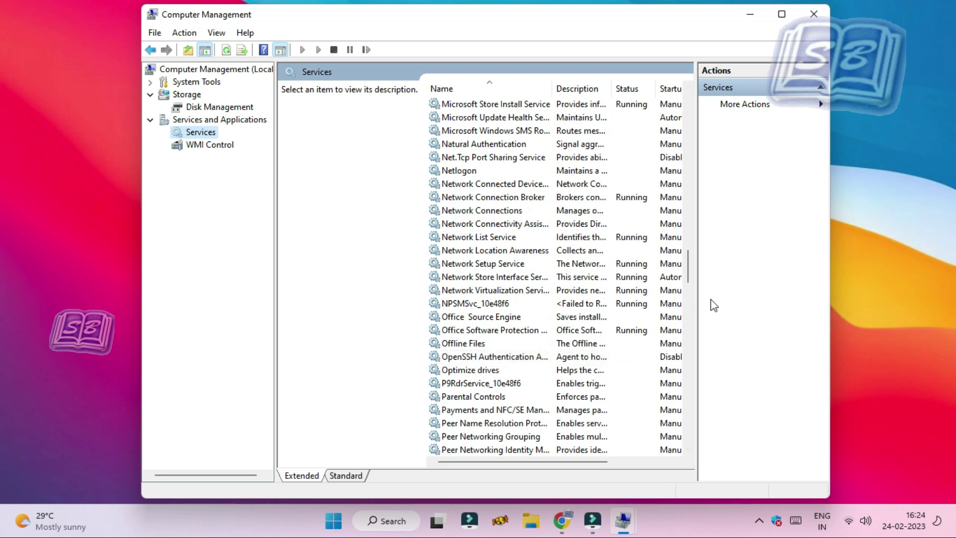
double_click(492, 263)
click(485, 243)
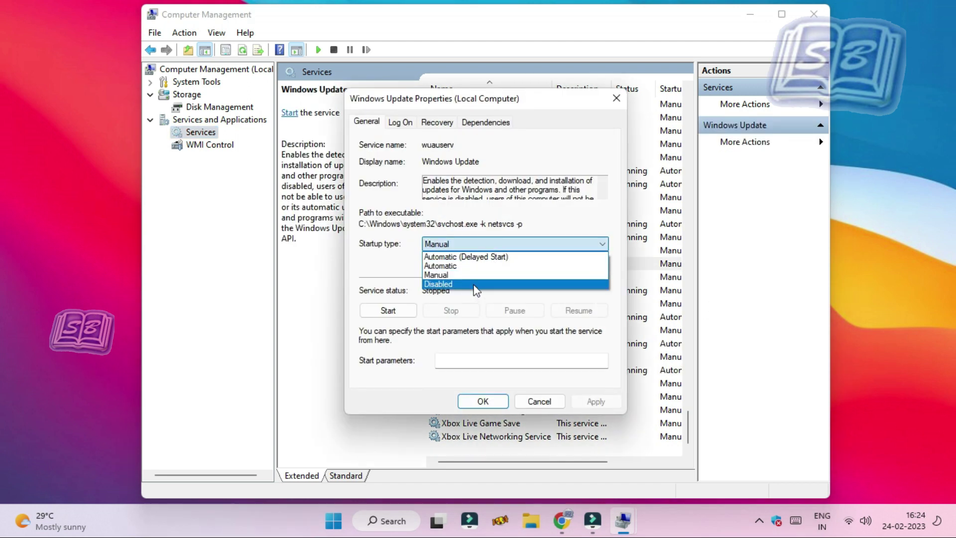
click(476, 285)
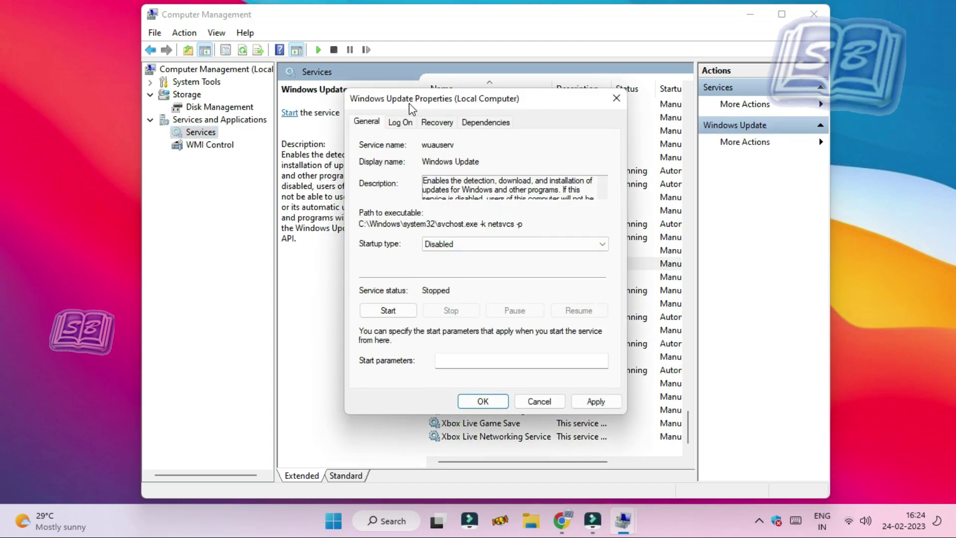
click(482, 399)
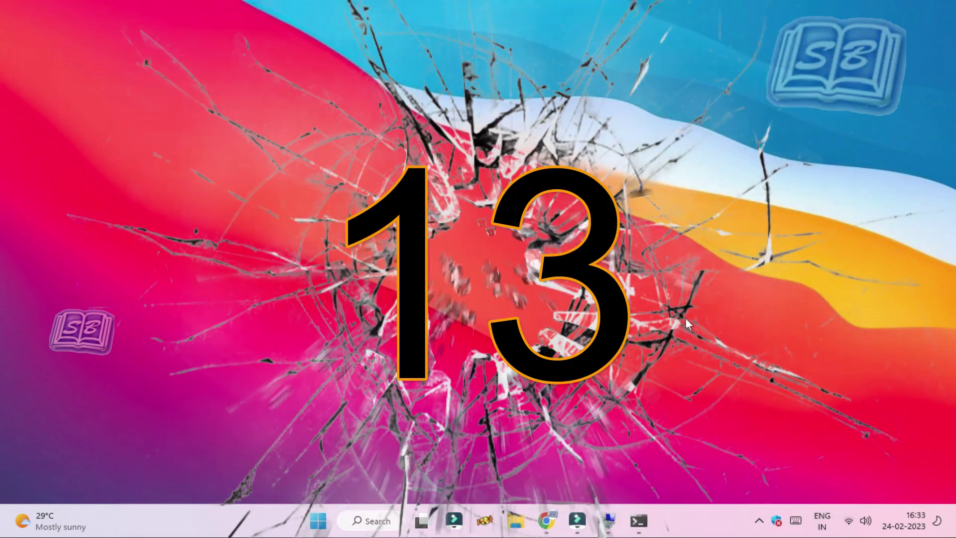
Step: Open a Windows Terminal window with PowerShell, and launch Windows Terminal again with administrator rights
key(super+x)
key(i)
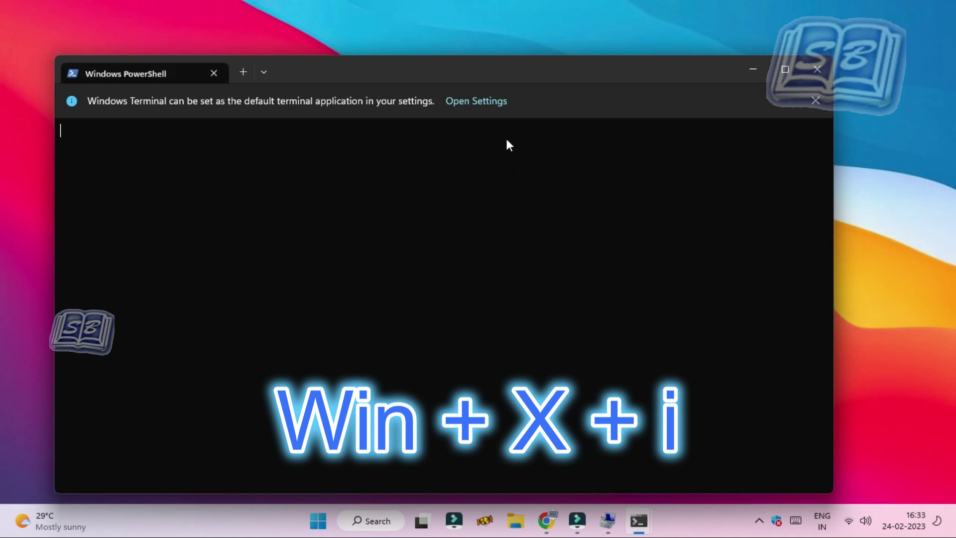
drag(455, 74, 487, 41)
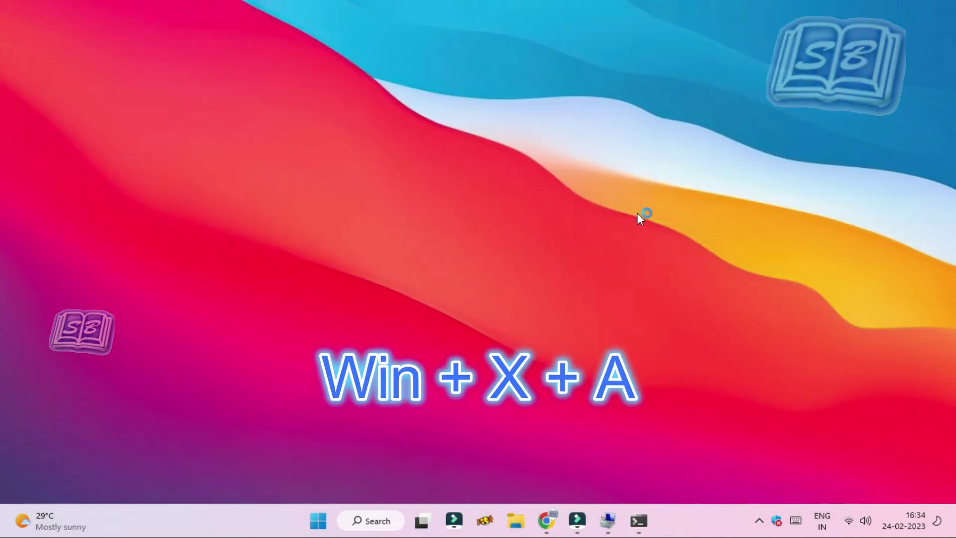
key(super+x)
key(a)
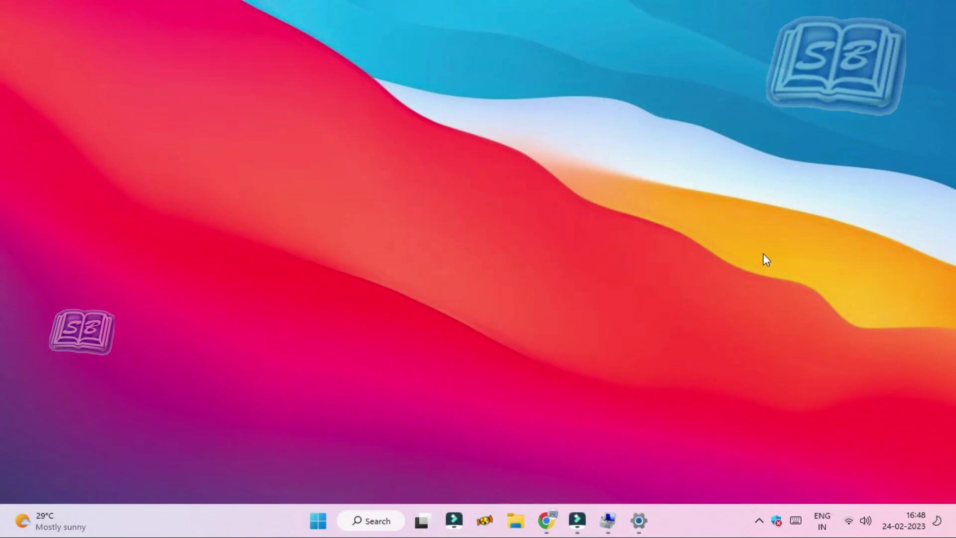
Step: Open Task Manager, view the performance data and close Task Manager
key(super+x)
key(t)
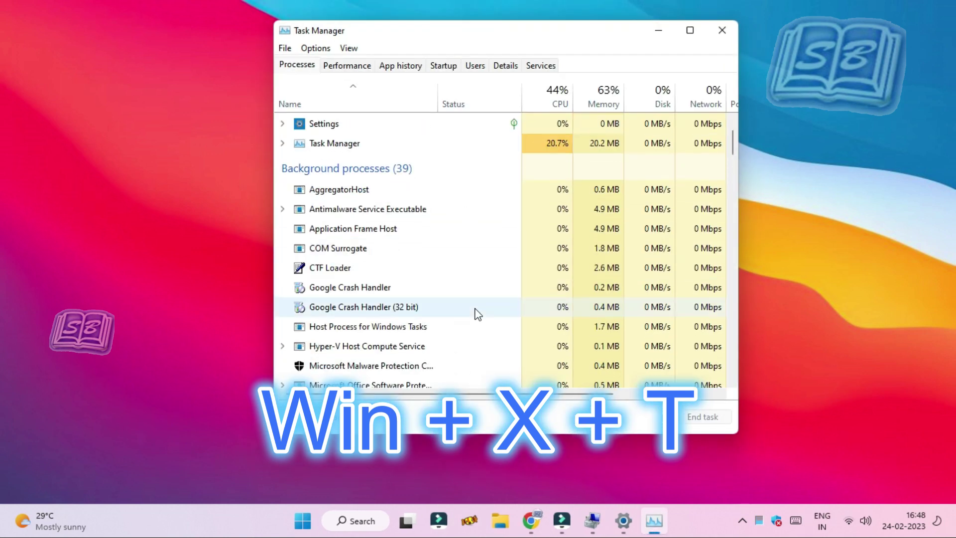
click(325, 66)
click(720, 38)
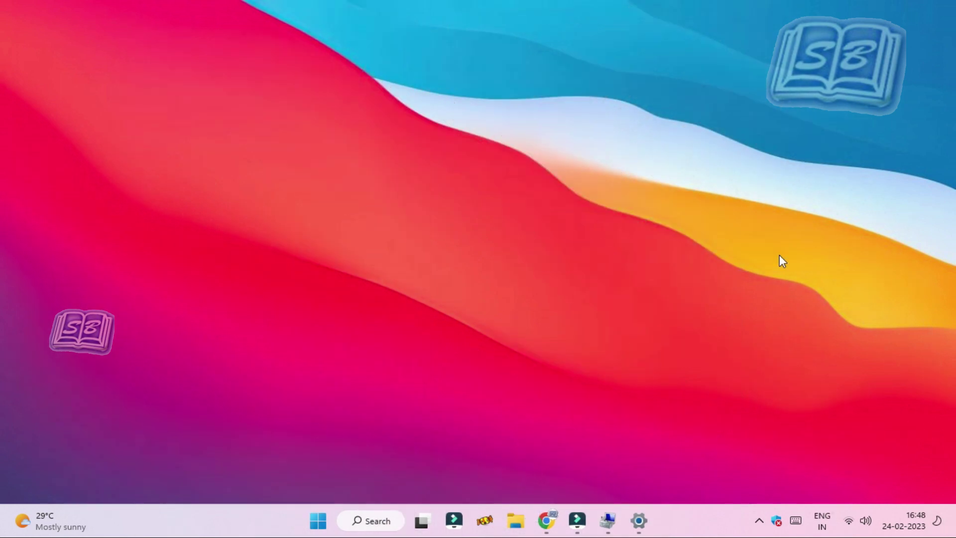
Step: Open Windows Settings and look through the categories on the System page
key(super+x)
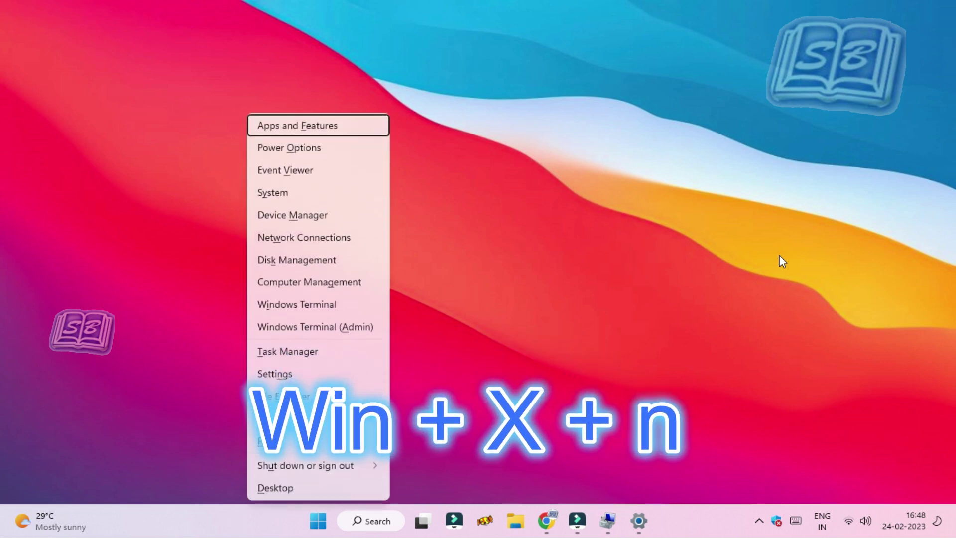
key(n)
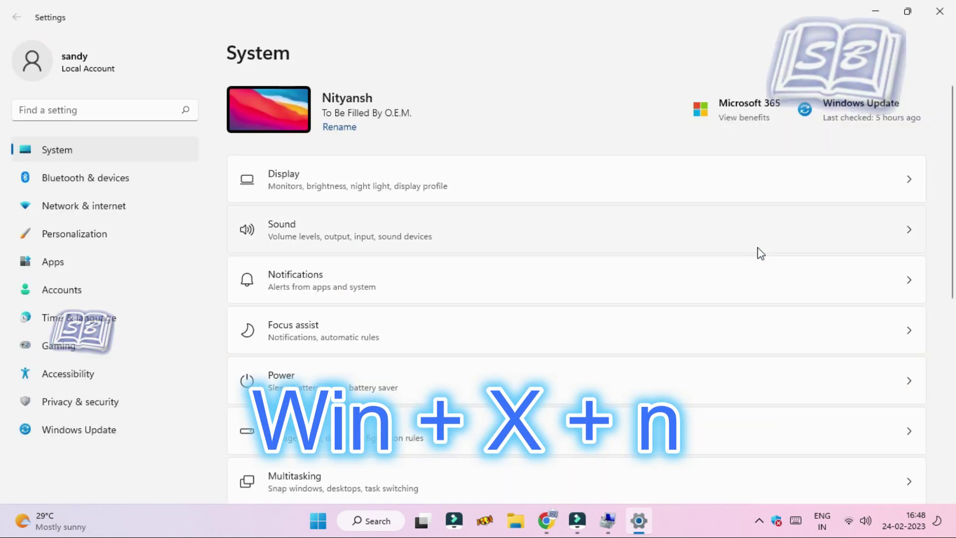
scroll(412, 314, down, 4)
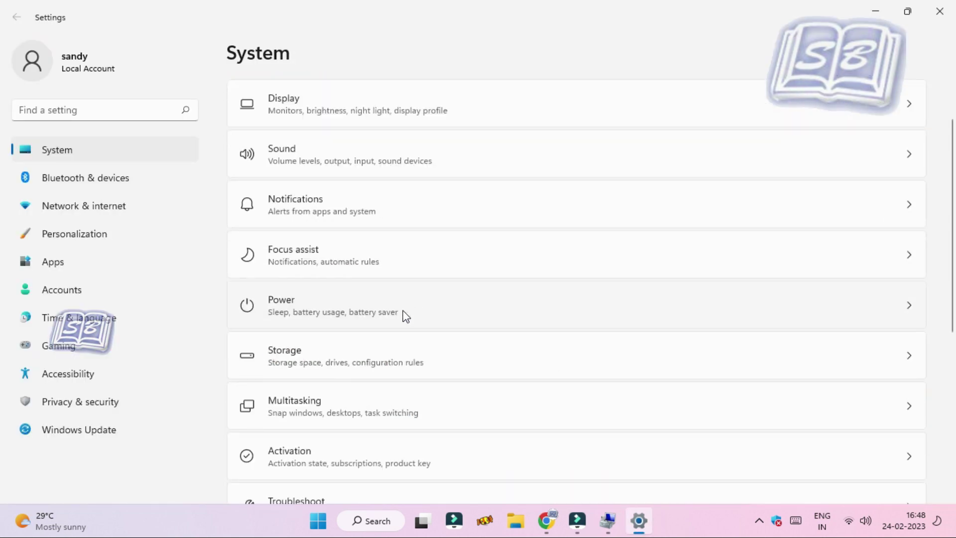
scroll(417, 319, up, 4)
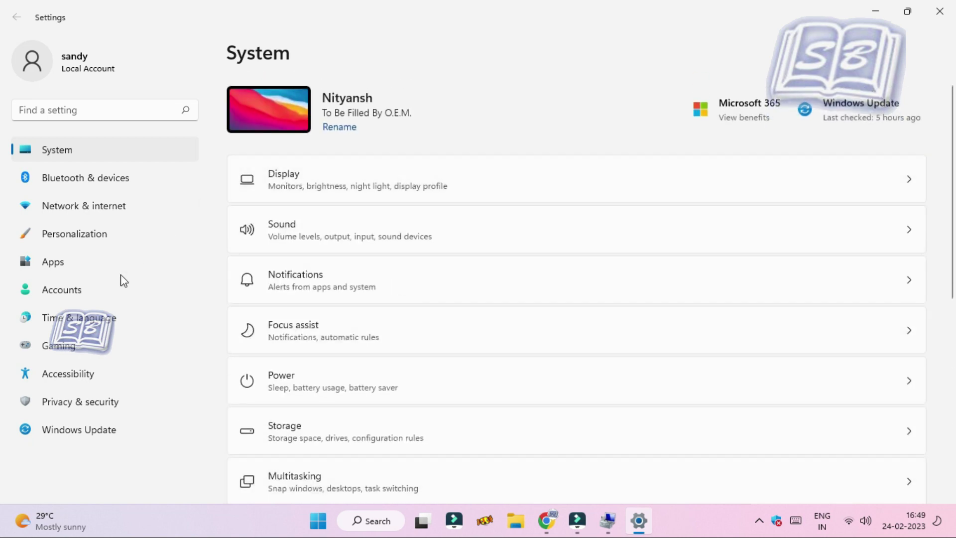
Step: Look through the Apps, Accounts and Privacy & security settings pages, and close Settings
click(141, 255)
click(92, 293)
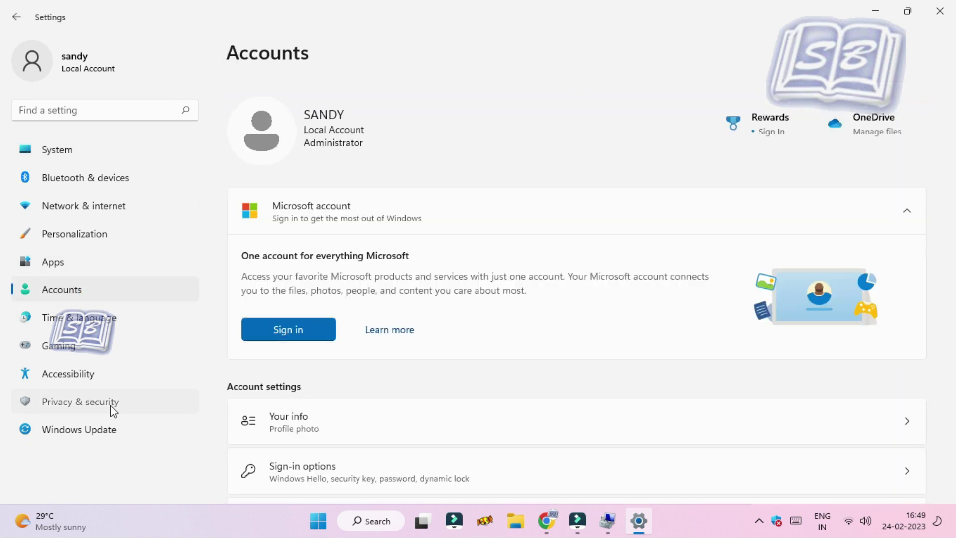
click(109, 405)
scroll(376, 280, down, 7)
scroll(376, 298, up, 7)
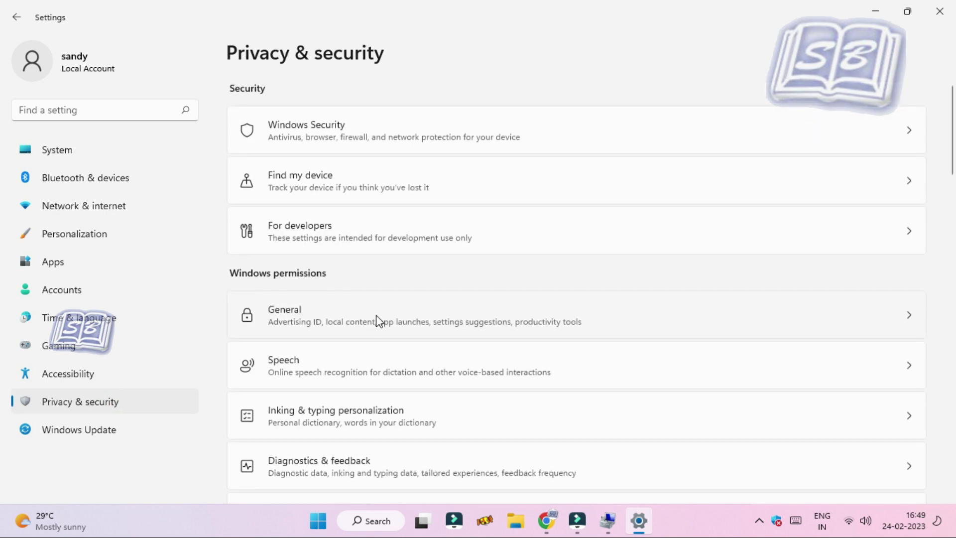
click(939, 11)
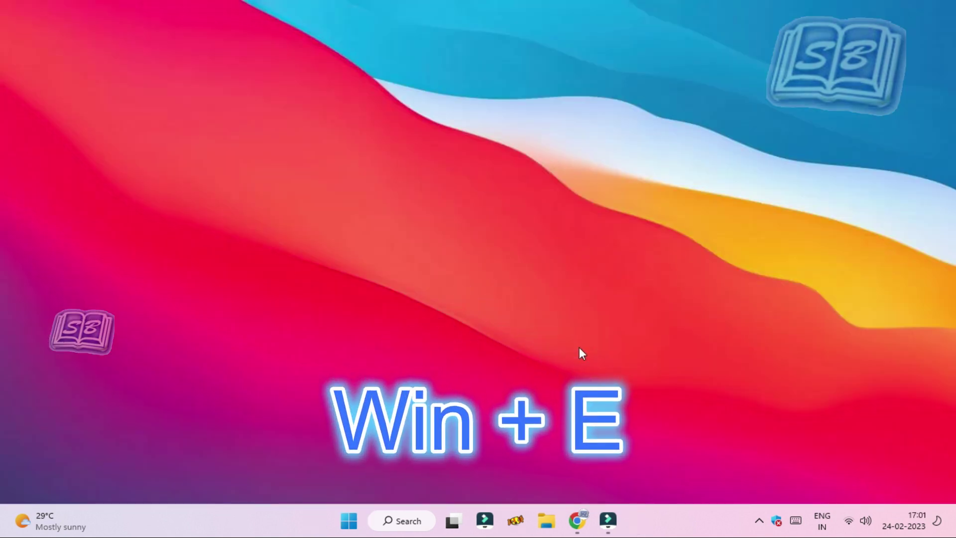
Step: Open a File Explorer window and bring up Windows Search
key(super+e)
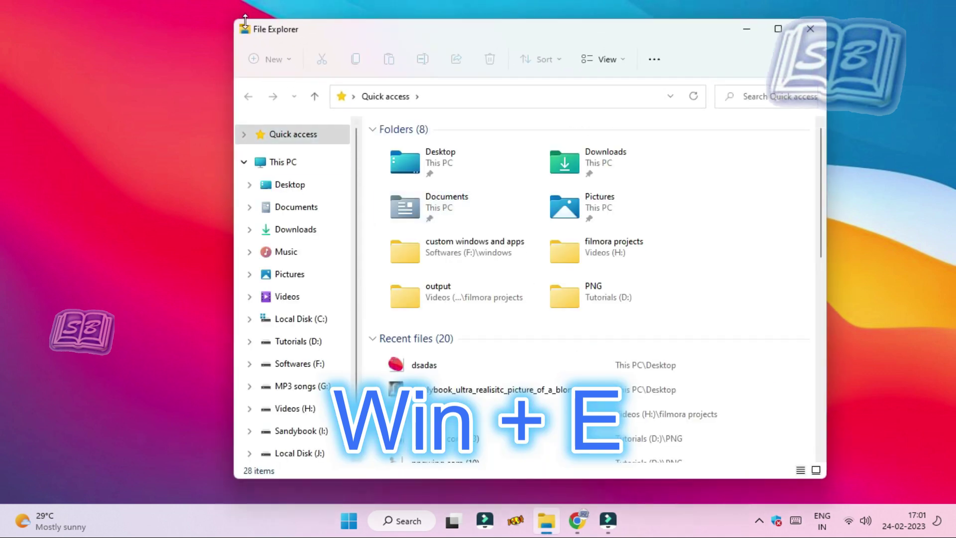
key(super+s)
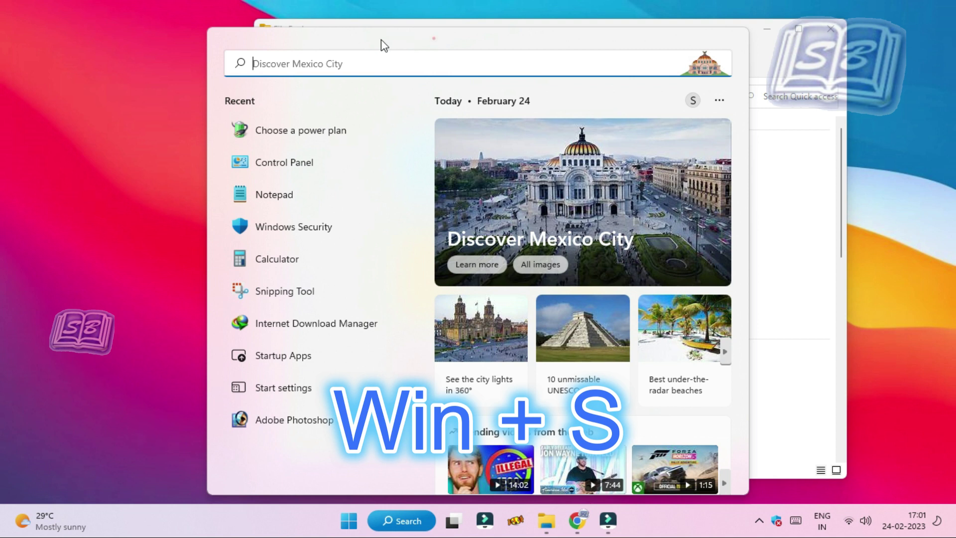
Step: Open the Run dialog, move it partly over the File Explorer window, and show the desktop
key(super+r)
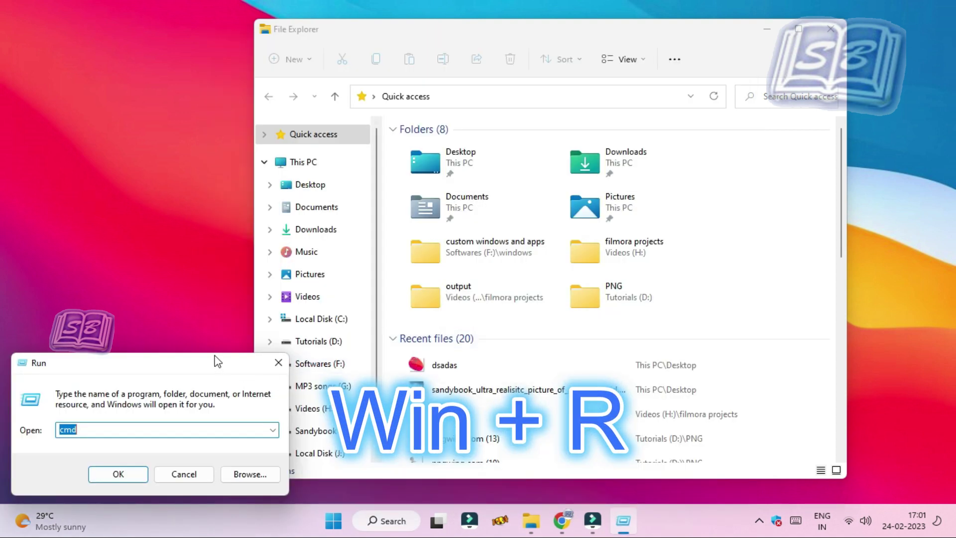
drag(211, 364, 264, 284)
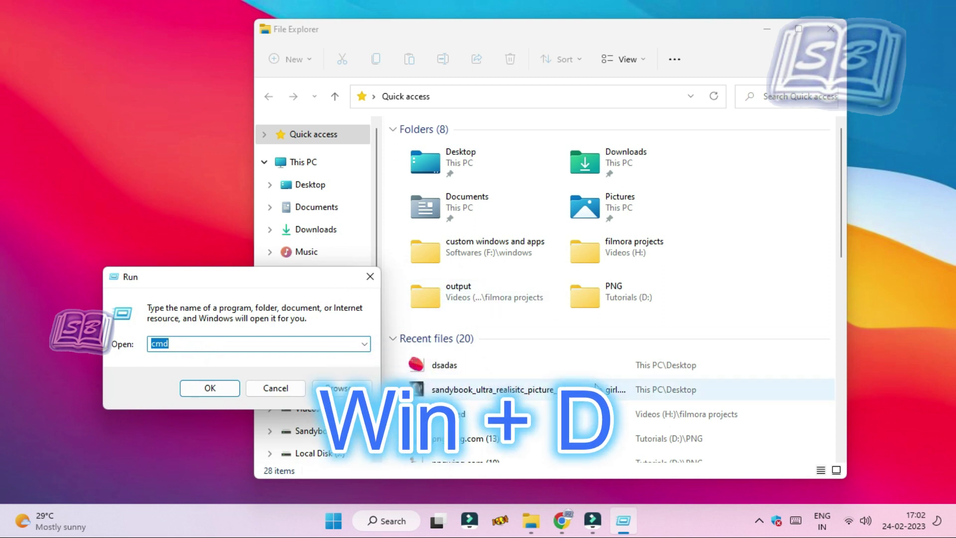
key(super+d)
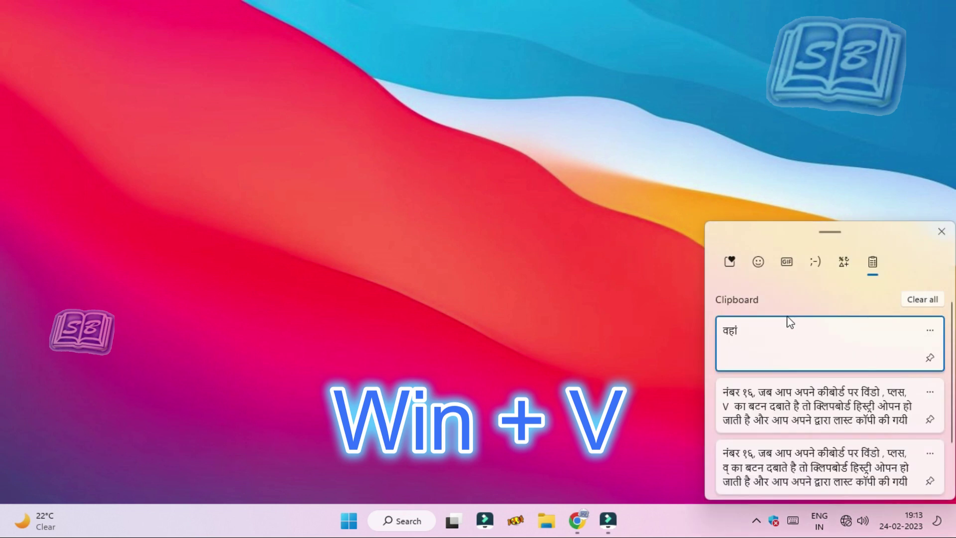
Step: Move the clipboard history panel towards the screen's centre, and complete the Notepad text to read "i love sandybook"
drag(882, 231, 559, 118)
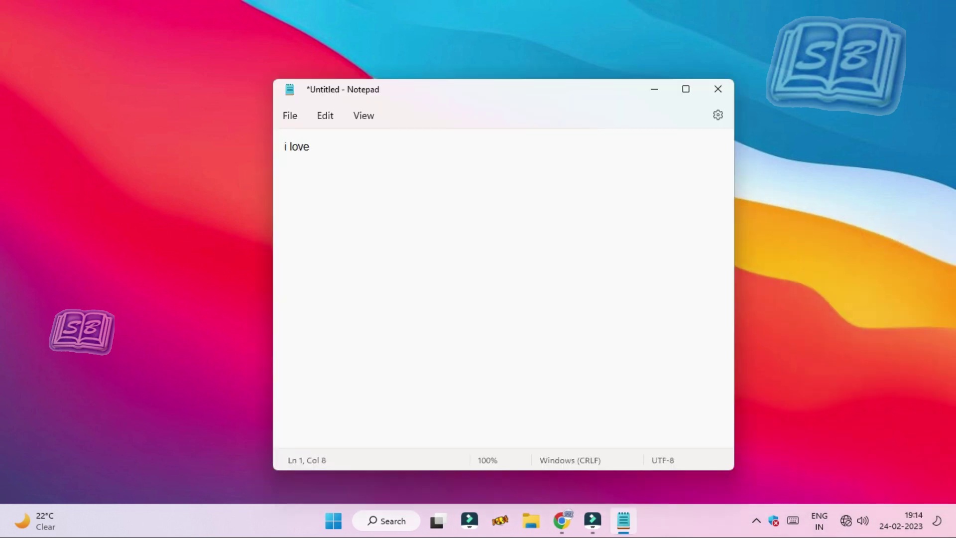
text(sandybook)
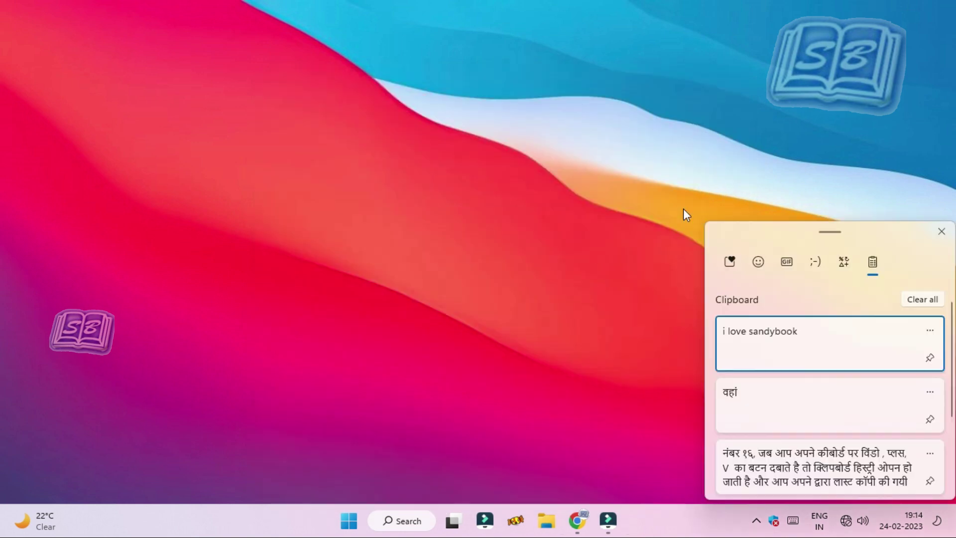
Step: Move the clipboard history panel to the centre, go down to its last entry about subscribing to the channel, and choose it
drag(753, 237, 375, 101)
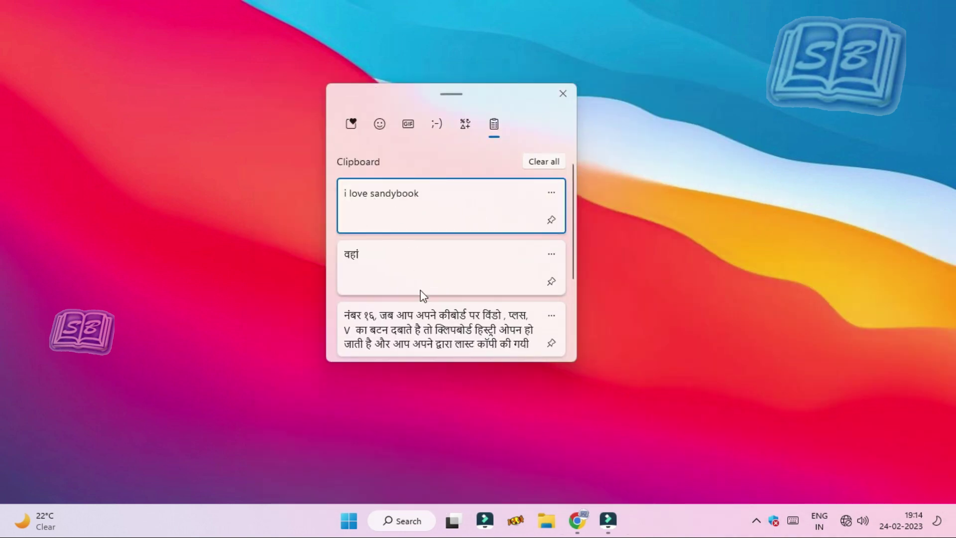
key(Down)
key(Down)
key(Down)
key(Down)
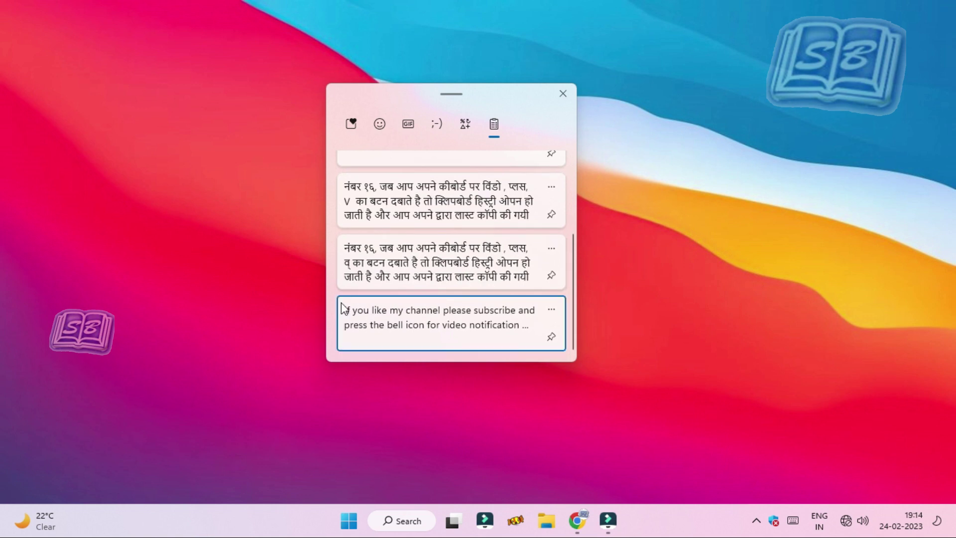
click(479, 315)
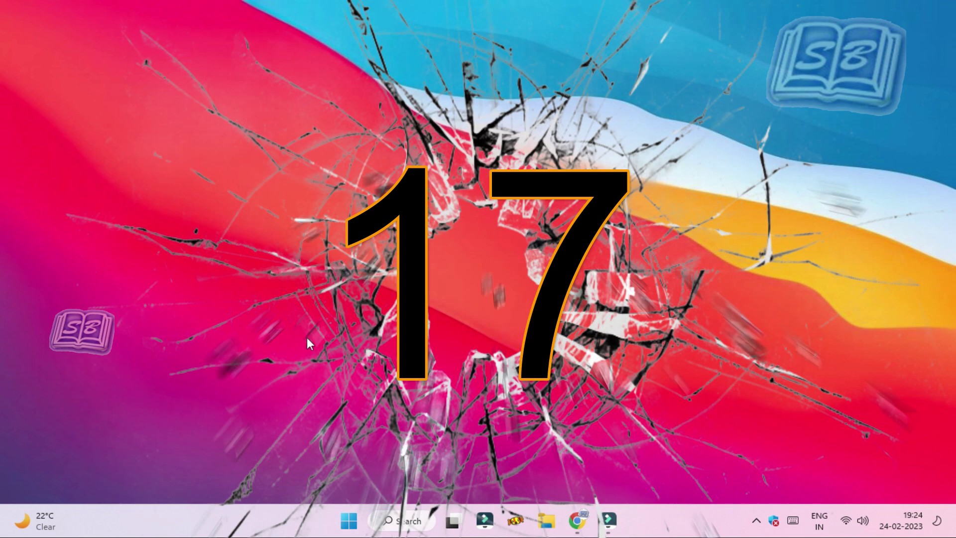
Step: Bring up the notification center, and sign out of the Windows account through the shut down or sign out options
key(super+n)
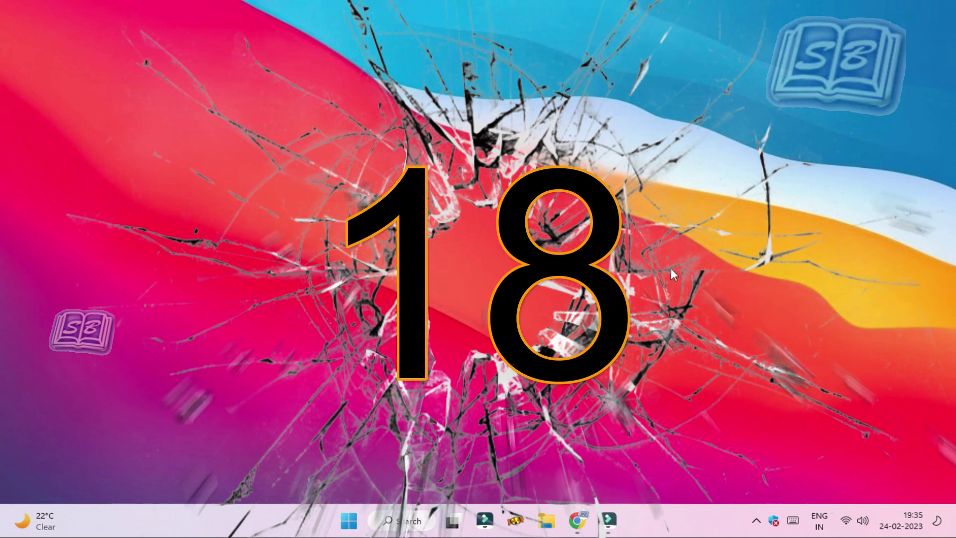
key(super+x)
mouse_move(383, 471)
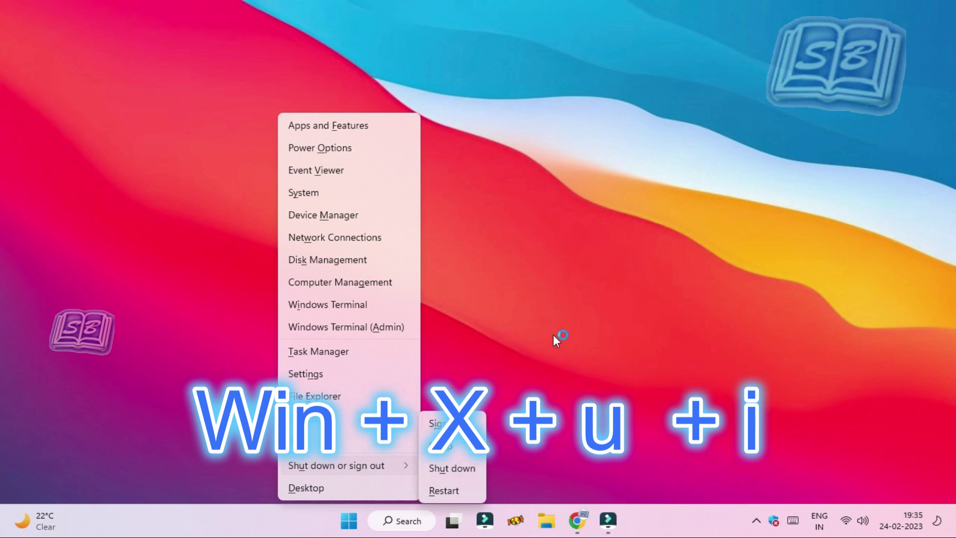
key(i)
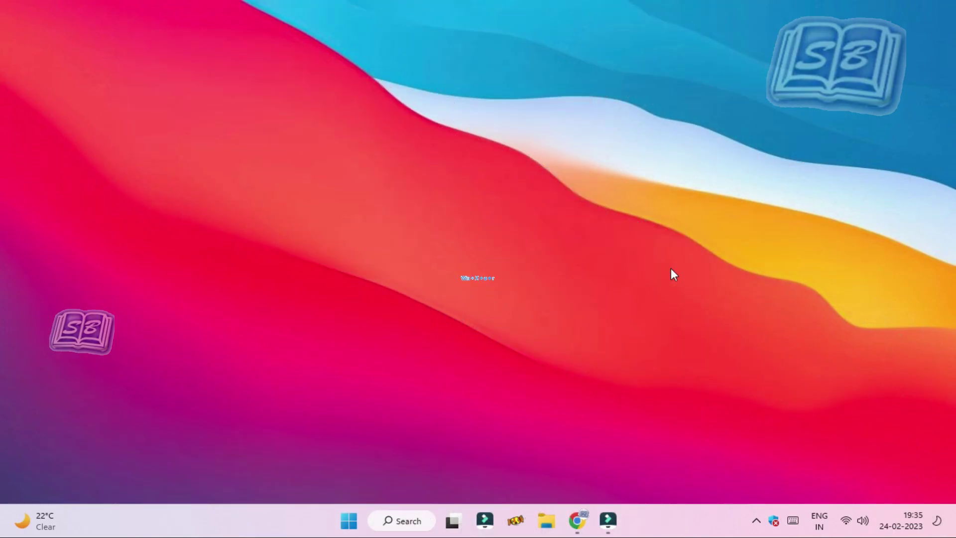
Step: Restart the computer through the shut down or sign out options
key(super+x)
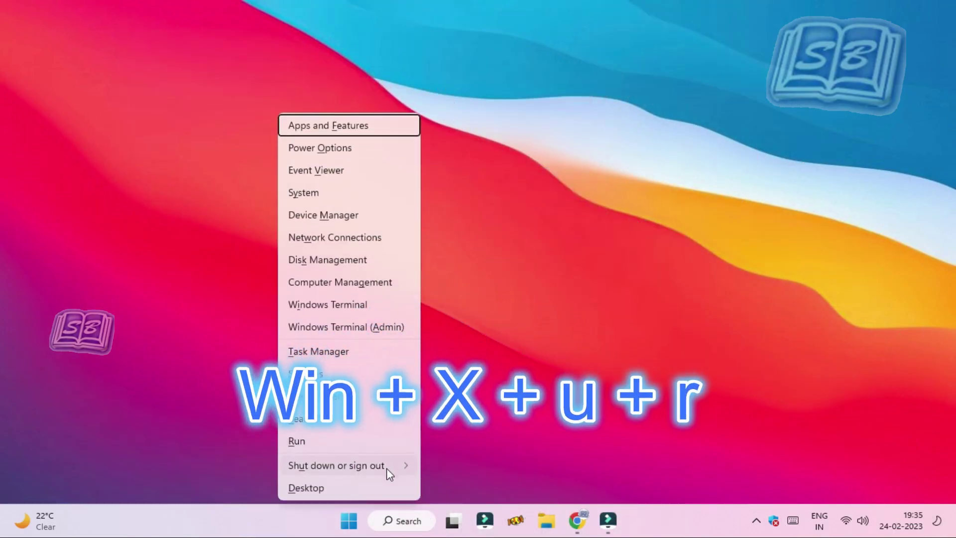
key(u)
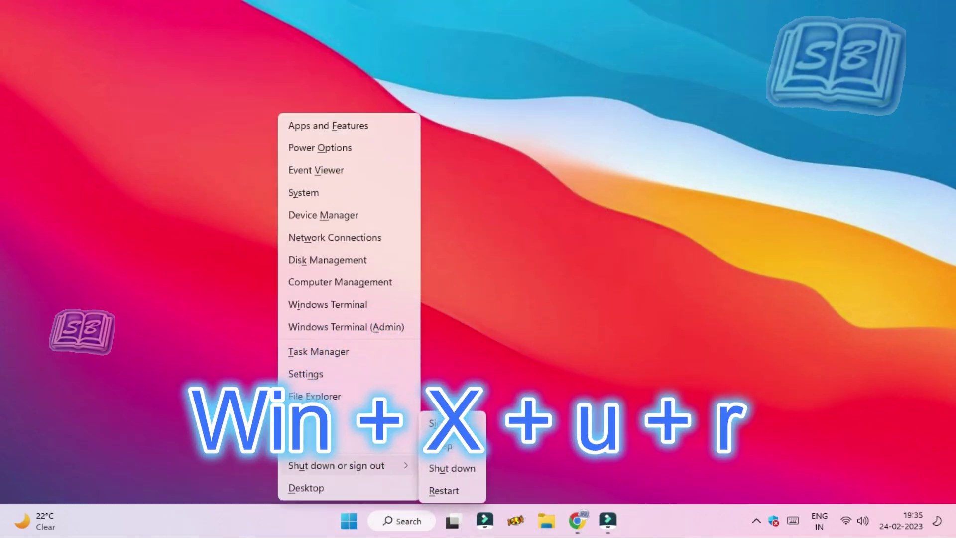
key(r)
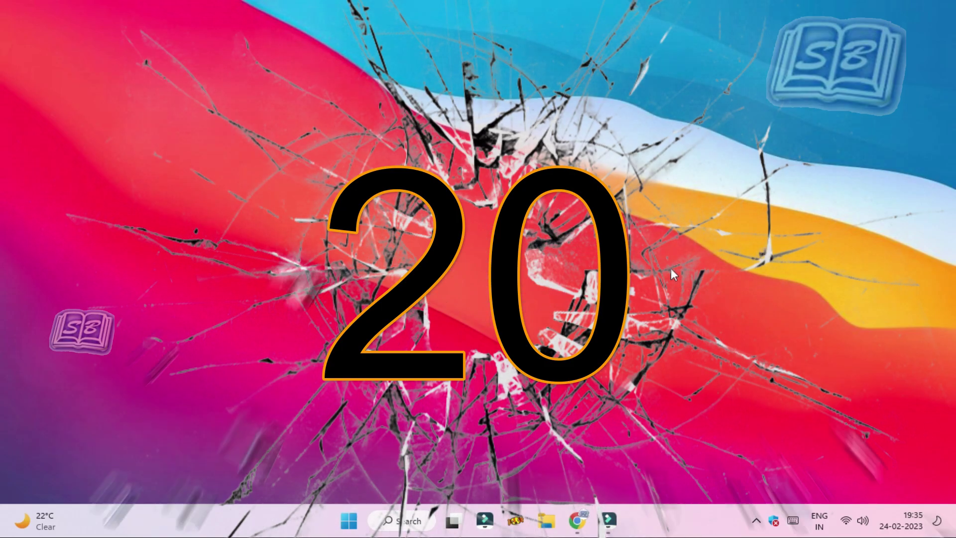
Step: Put the computer to sleep through the shut down or sign out options
key(super+x)
key(u)
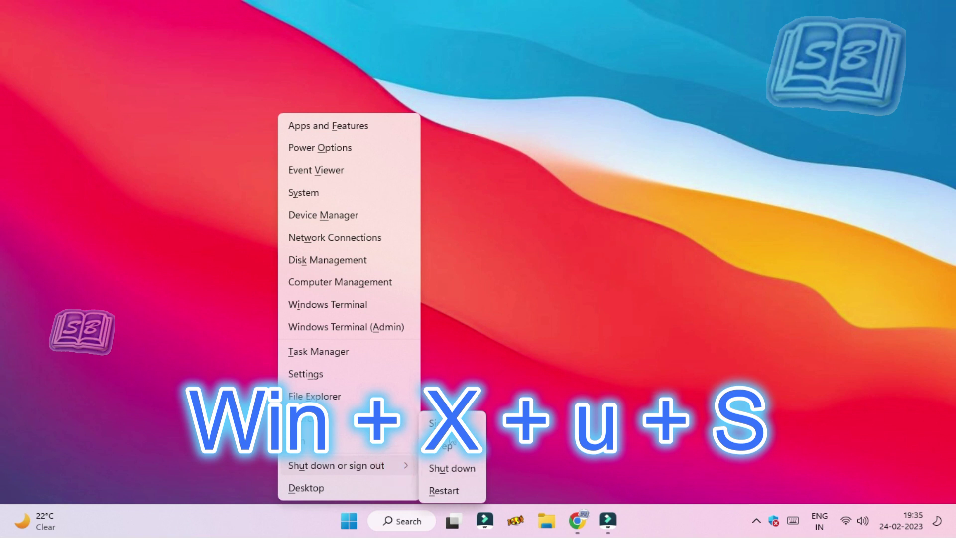
key(s)
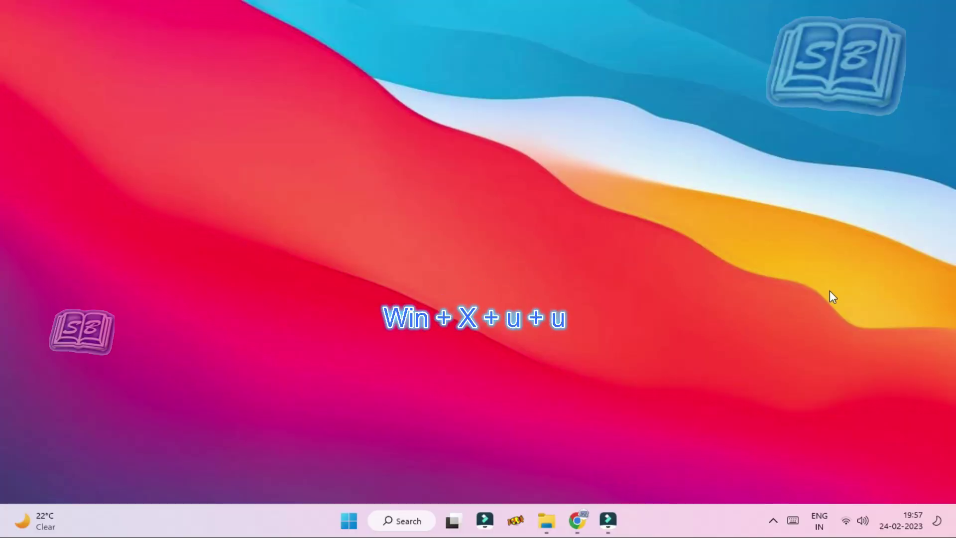
Step: Shut down the computer through the shut down or sign out options
key(super+x)
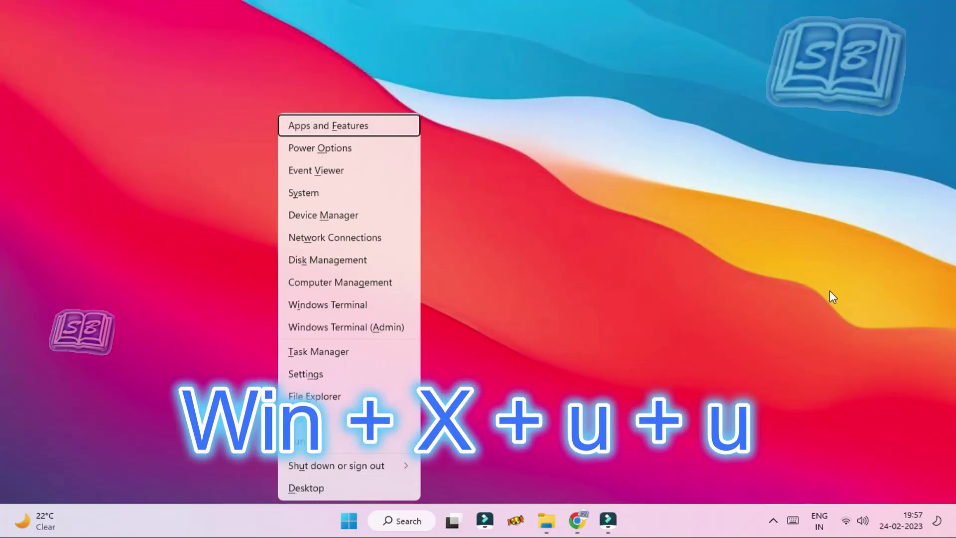
key(u)
key(u)
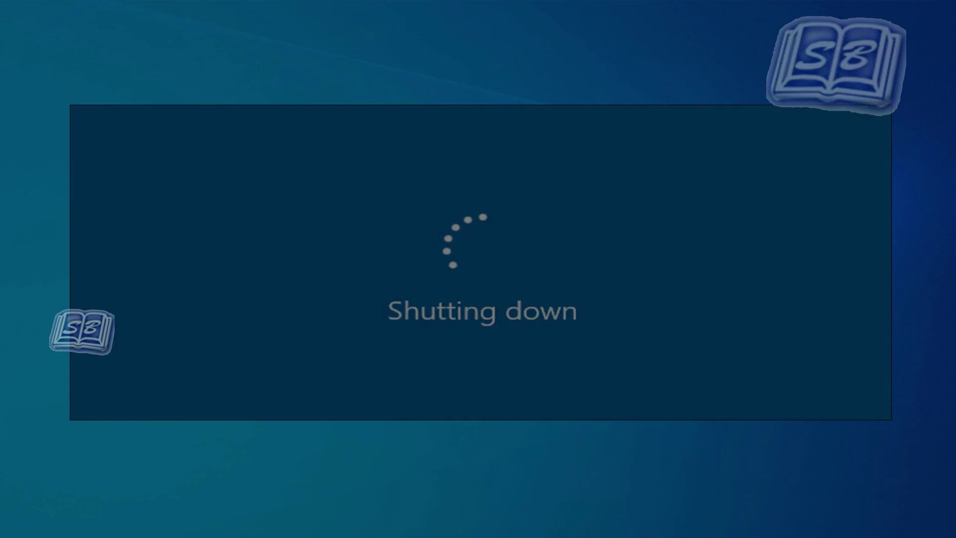